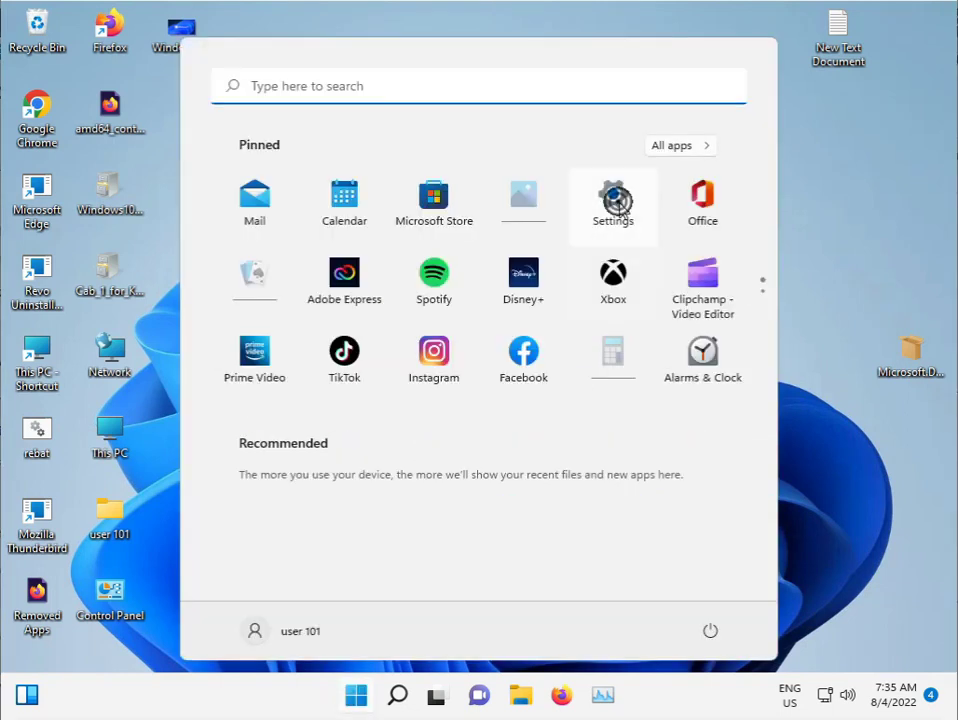
Step: Run the Windows Update troubleshooter from Settings' Other troubleshooters, then close Settings
{"action": "left_click", "coordinate": [619, 205]}
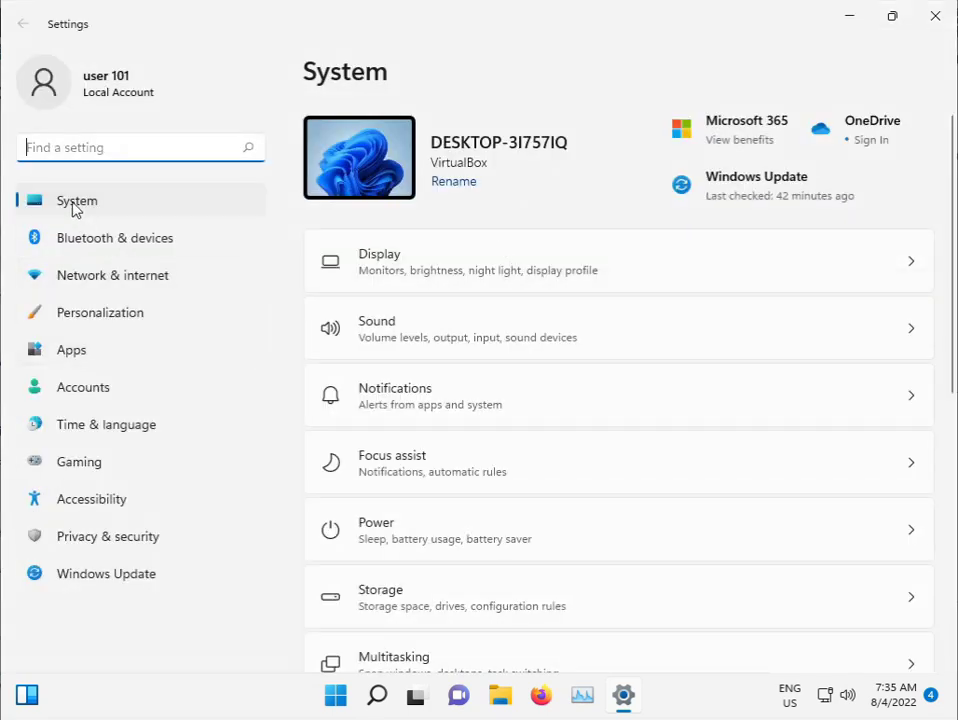
{"action": "scroll", "coordinate": [471, 438], "scroll_direction": "down", "scroll_amount": 5}
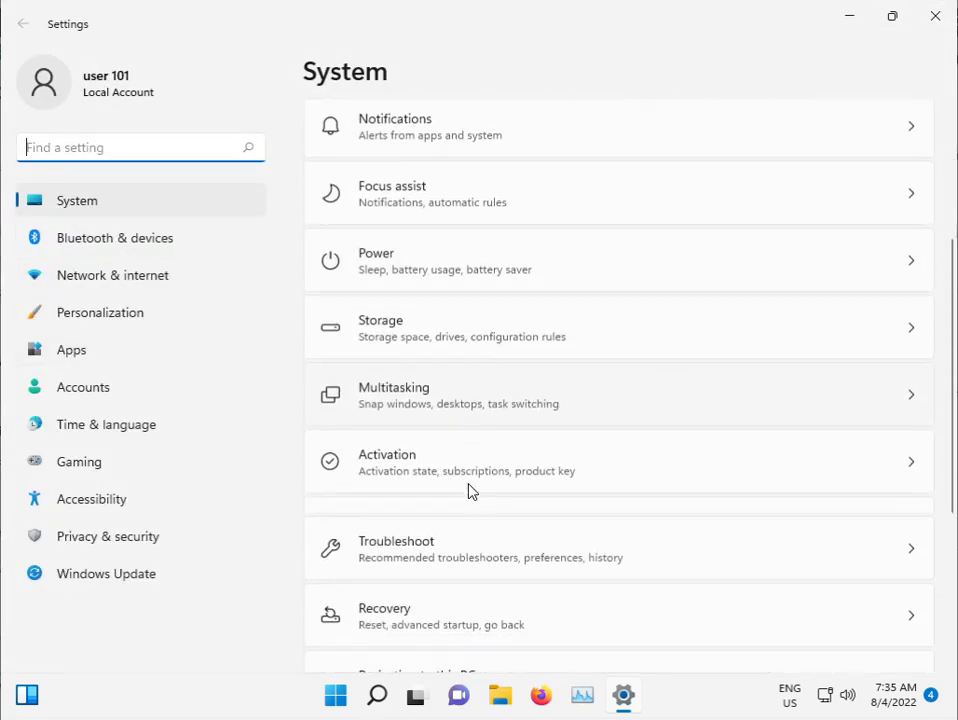
{"action": "left_click", "coordinate": [419, 381]}
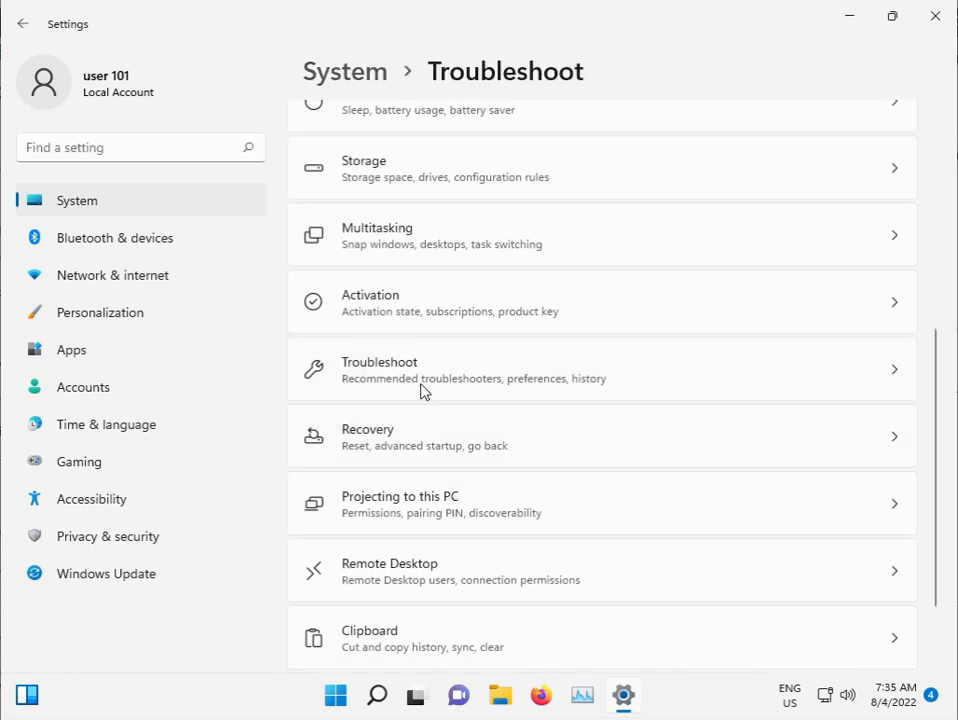
{"action": "left_click", "coordinate": [533, 302]}
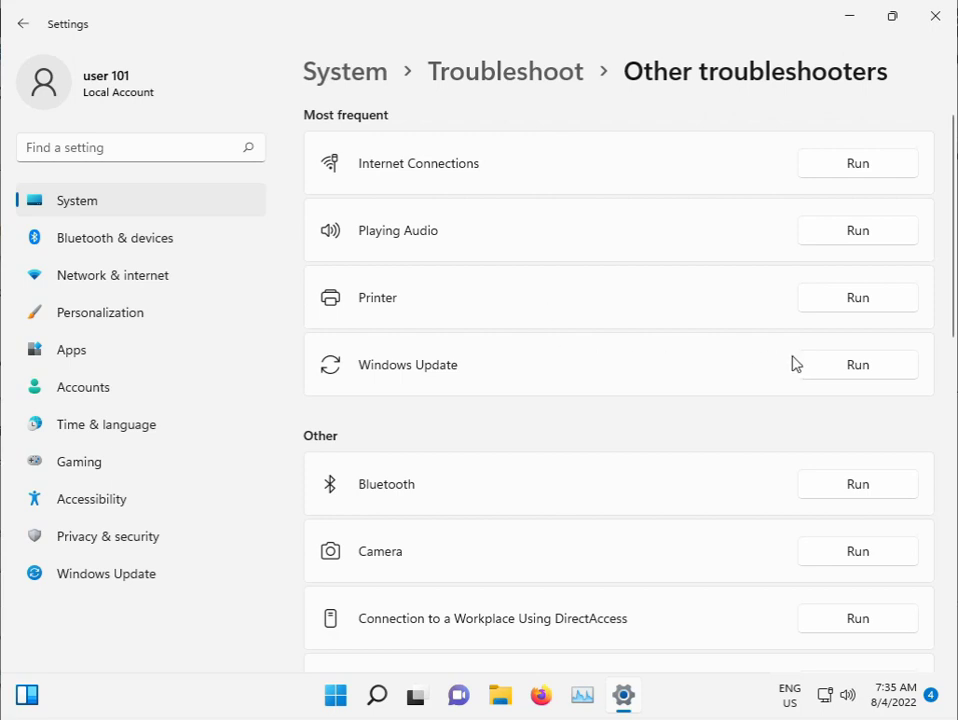
{"action": "left_click", "coordinate": [829, 365]}
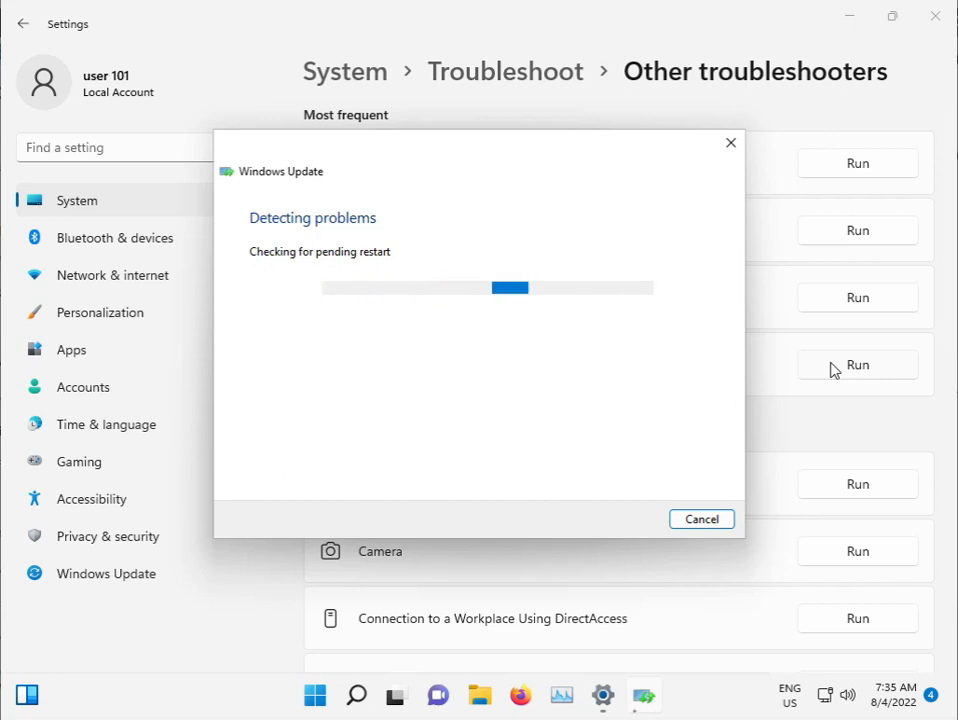
{"action": "left_click", "coordinate": [933, 20]}
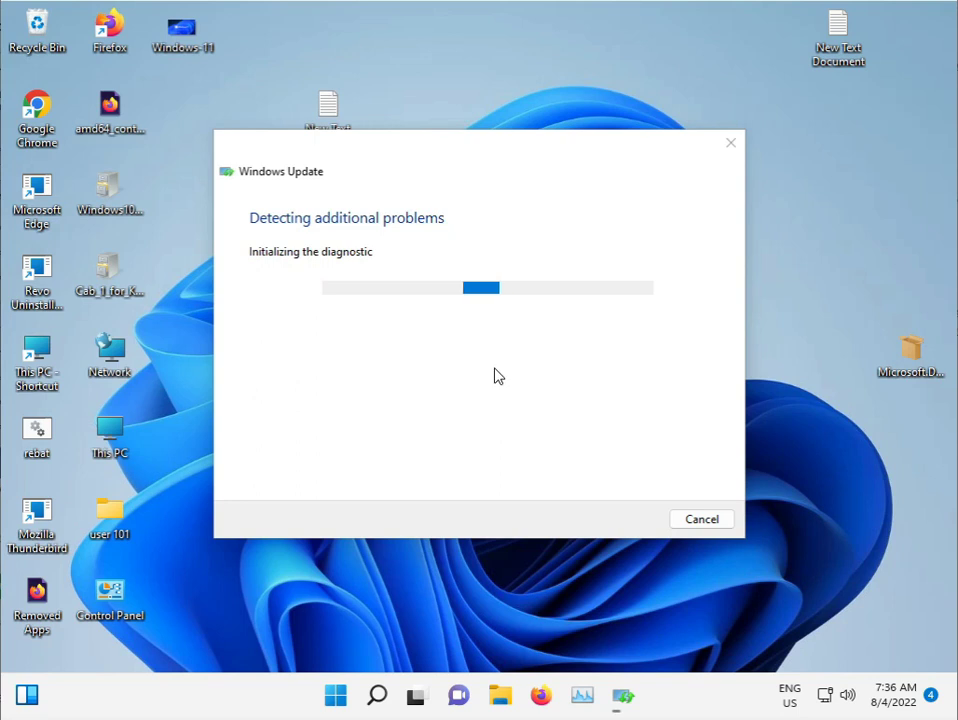
Step: Launch Command Prompt as administrator from a 'cmd' search and close the finished troubleshooter
{"action": "key", "text": "super+r"}
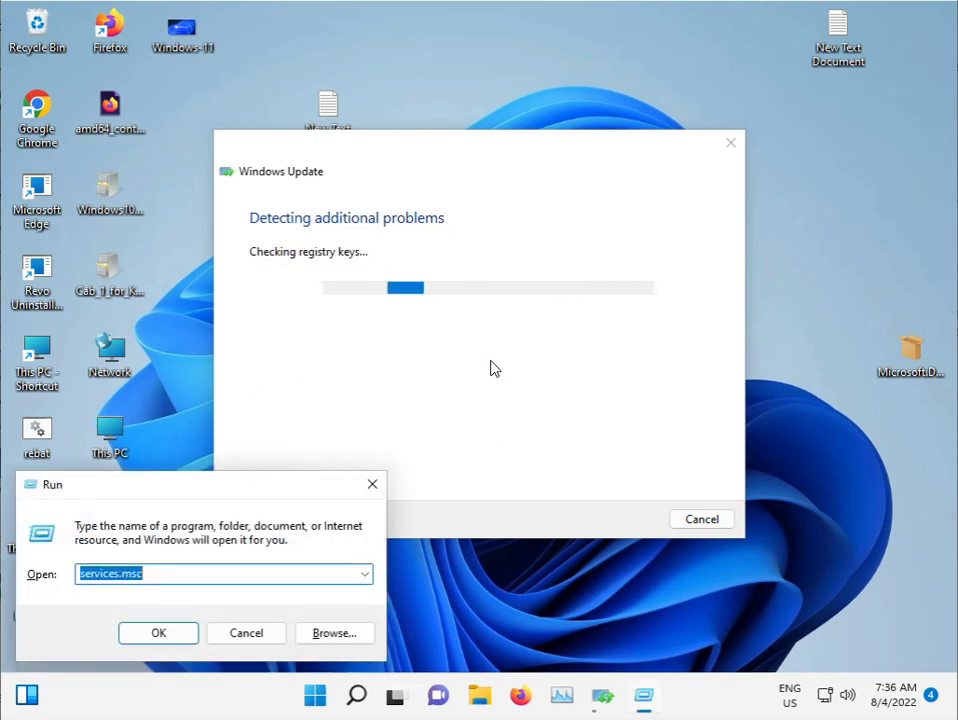
{"action": "left_click", "coordinate": [372, 484]}
{"action": "left_click", "coordinate": [345, 698]}
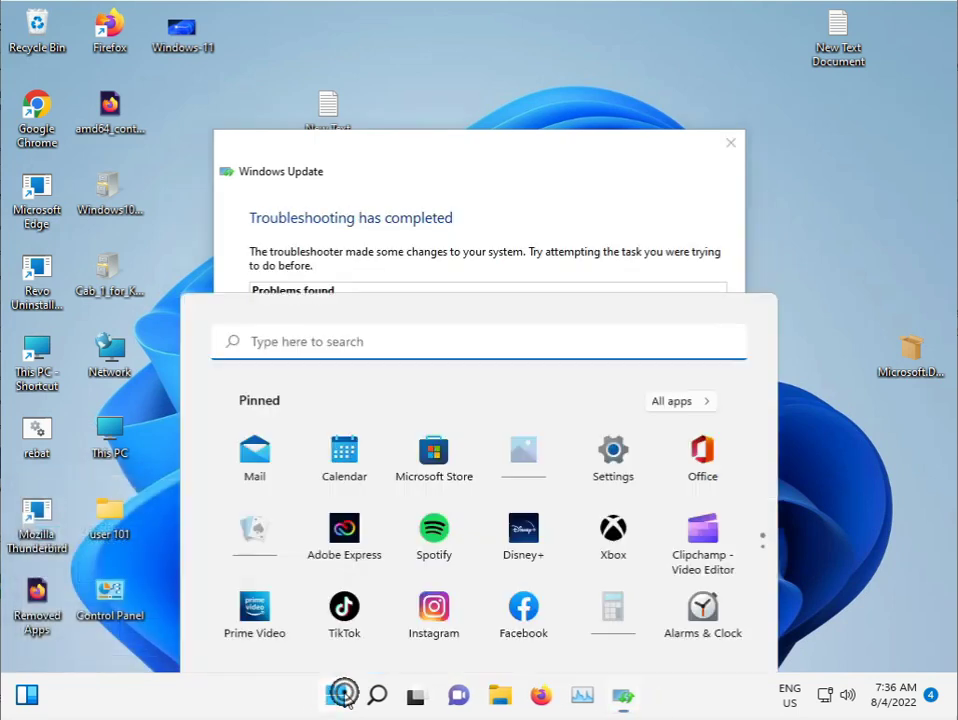
{"action": "type", "text": "cmd"}
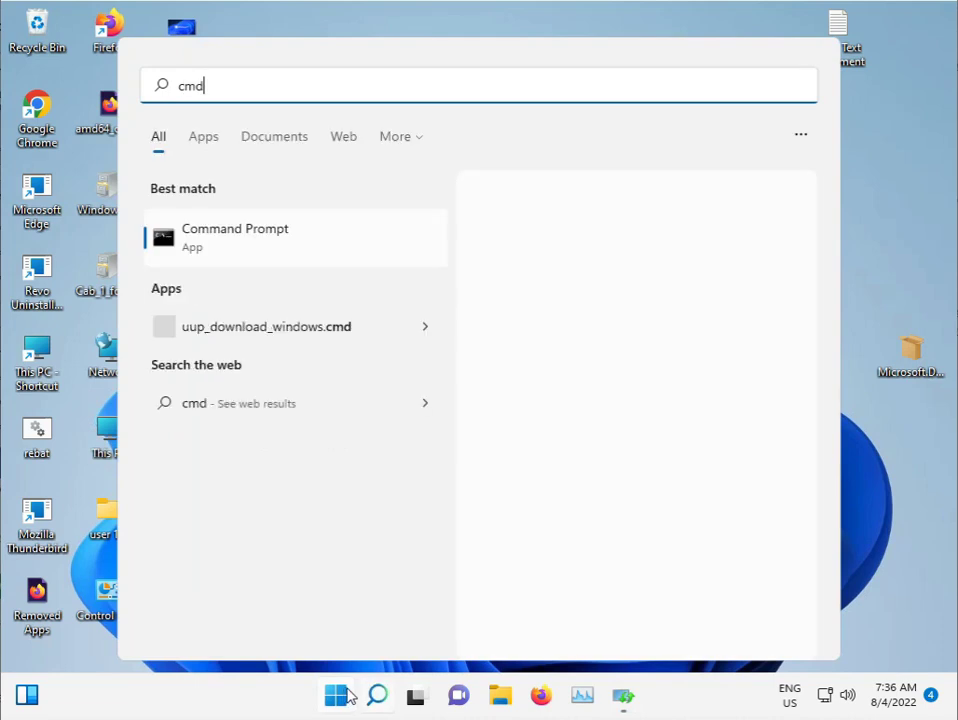
{"action": "right_click", "coordinate": [279, 247]}
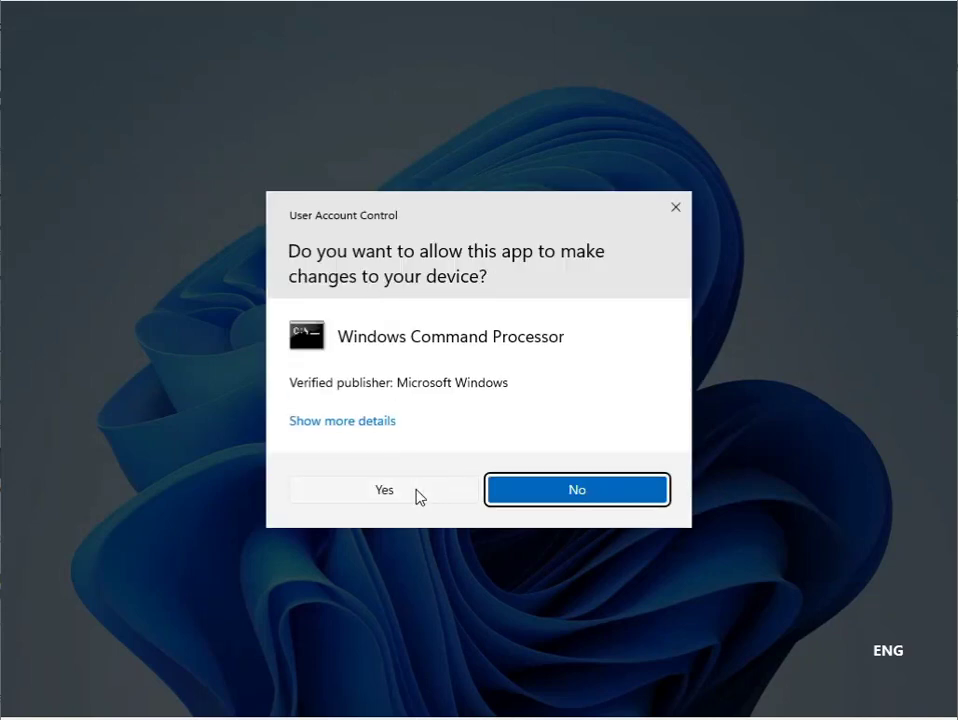
{"action": "left_click", "coordinate": [381, 492]}
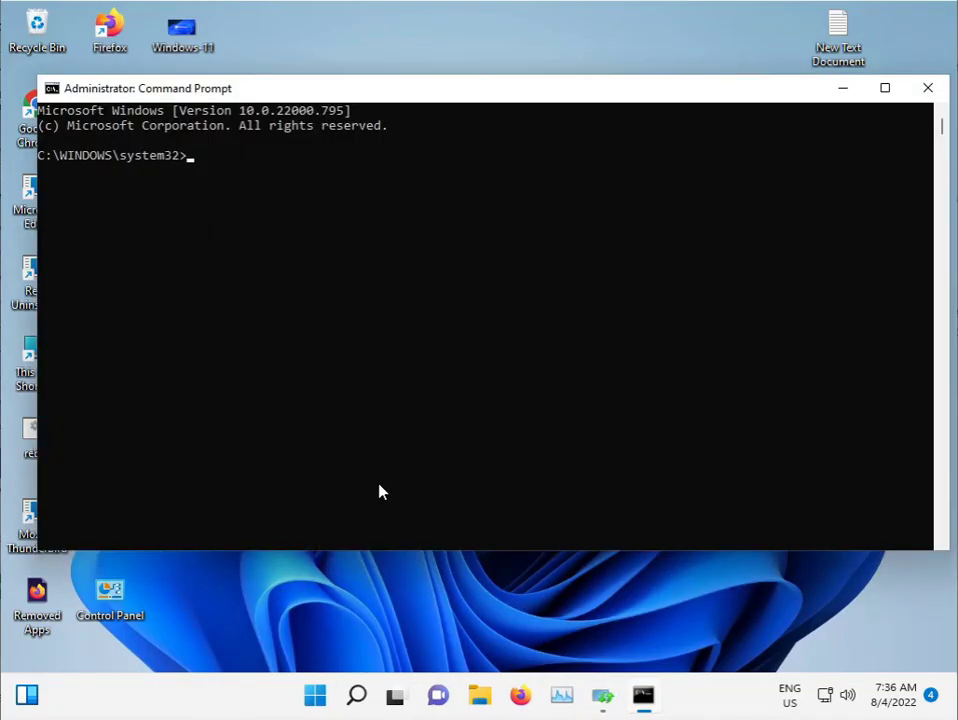
{"action": "left_click", "coordinate": [603, 697]}
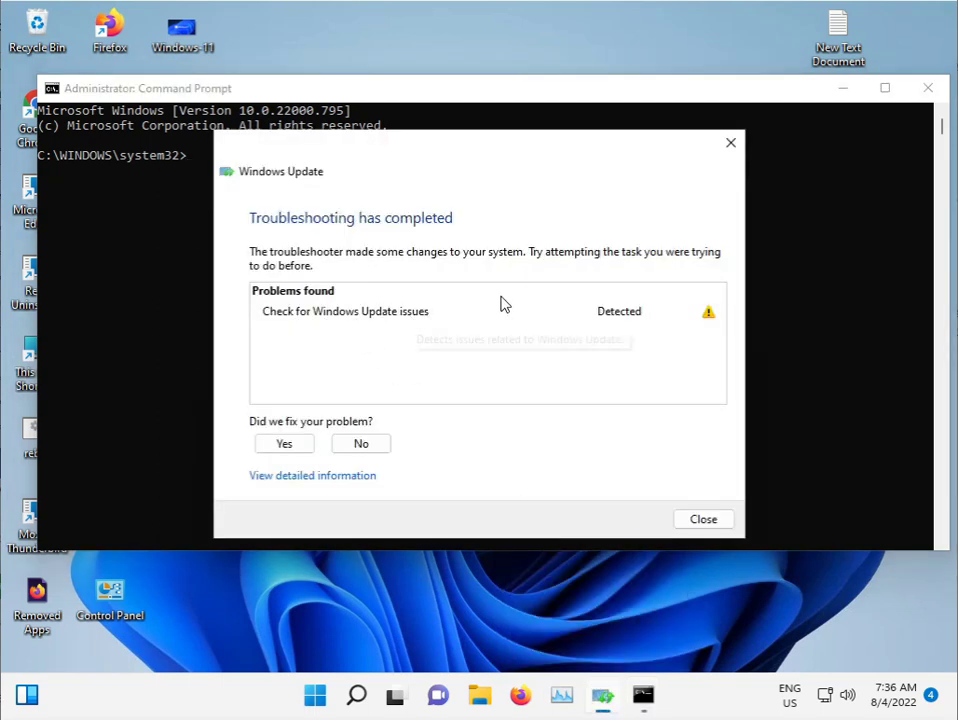
{"action": "left_click", "coordinate": [737, 142]}
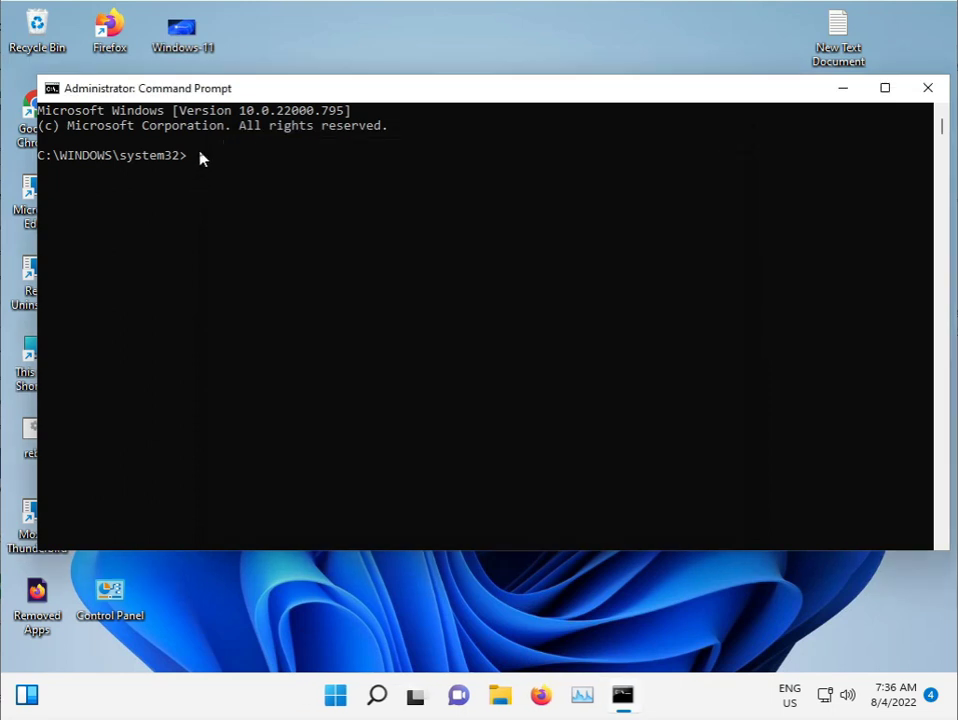
Step: Start the sfc /scannow scan in the administrator console, then minimize it
{"action": "left_click", "coordinate": [199, 157]}
{"action": "left_click", "coordinate": [191, 157]}
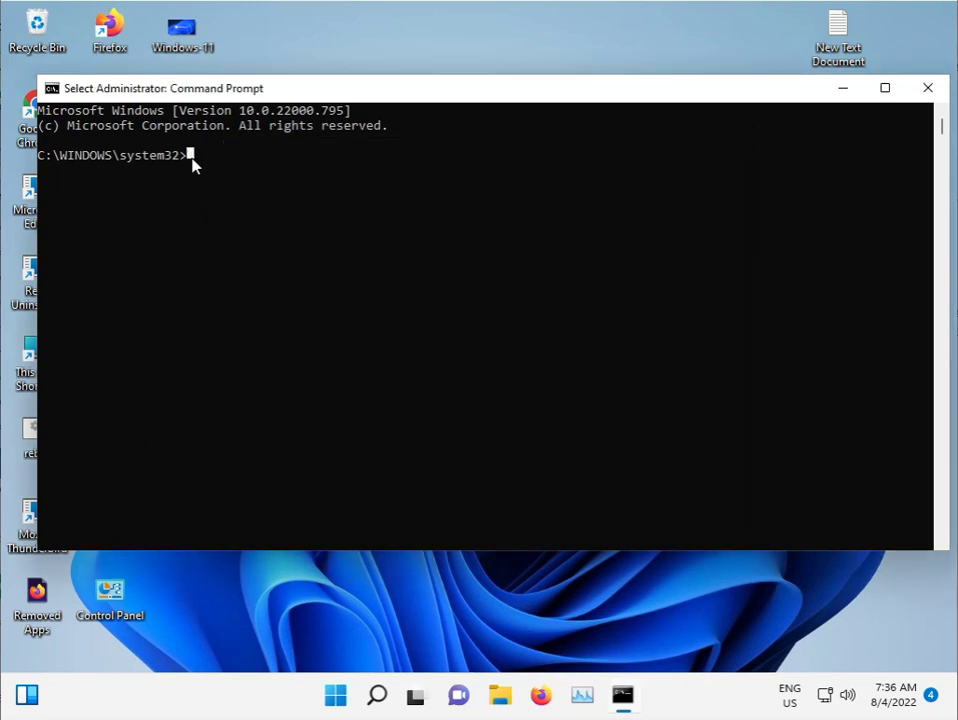
{"action": "right_click", "coordinate": [193, 165]}
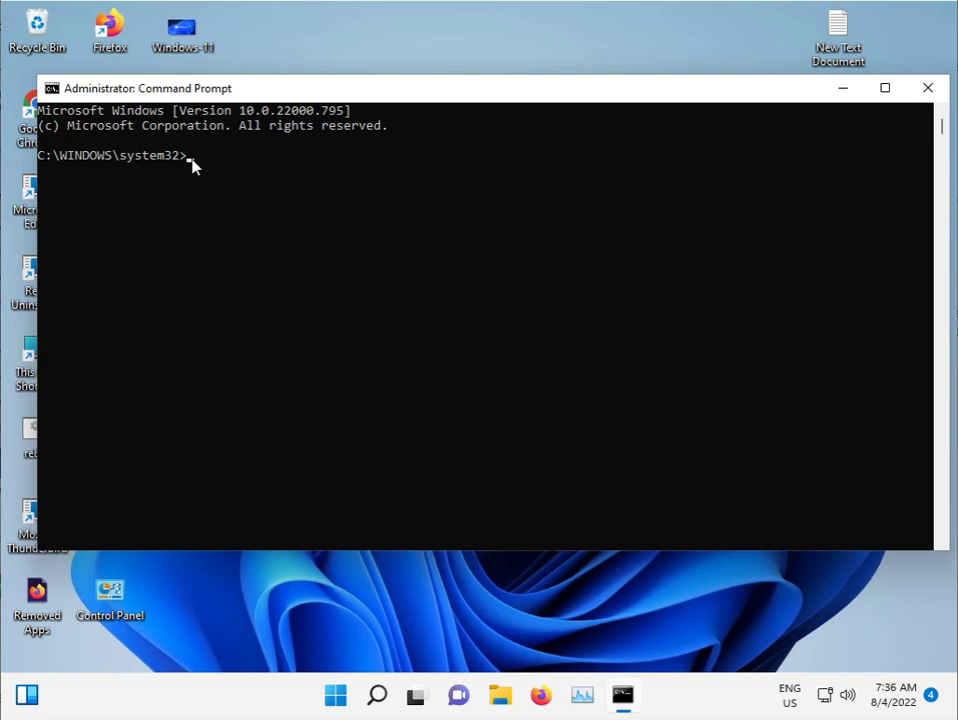
{"action": "type", "text": "sfc /scannow"}
{"action": "key", "text": "Return"}
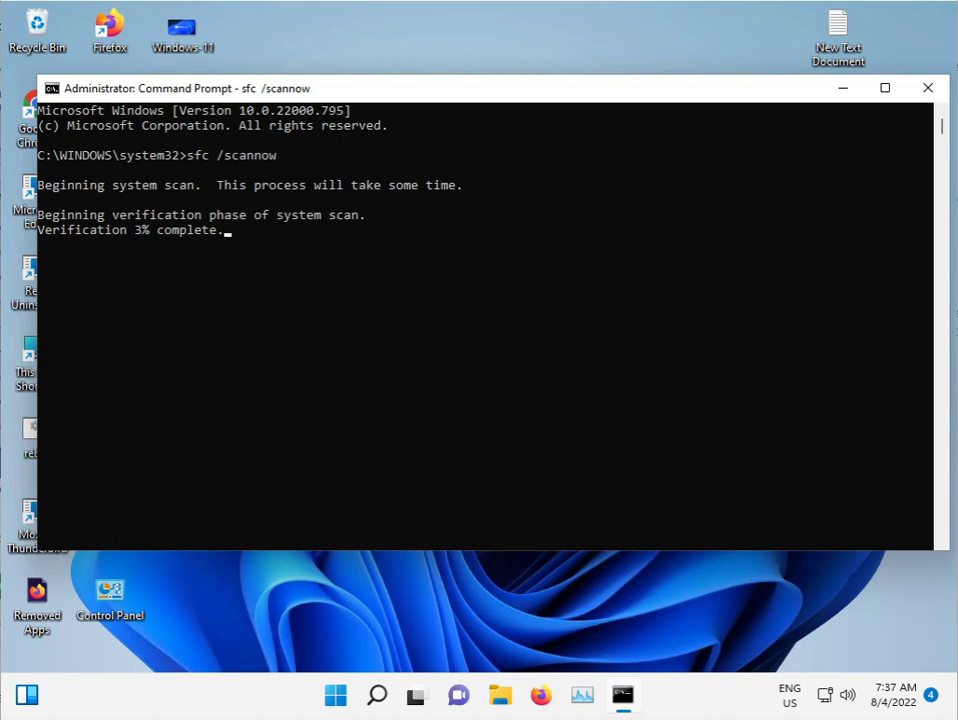
{"action": "left_click", "coordinate": [837, 93]}
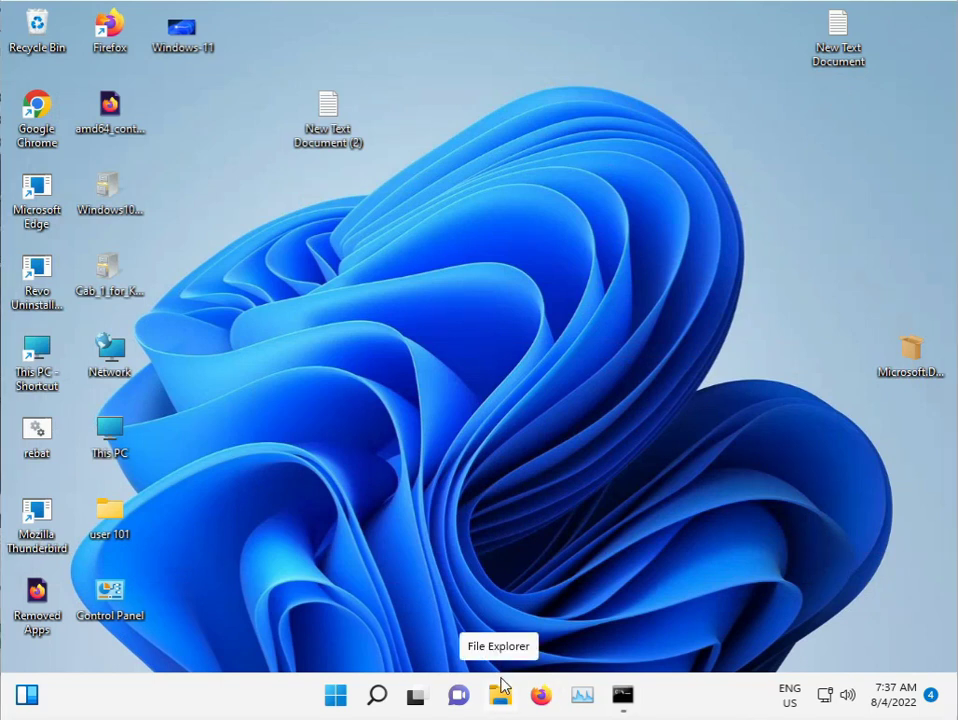
Step: Launch Chrome and search Google for '.net framework repair tool offline'
{"action": "double_click", "coordinate": [40, 108]}
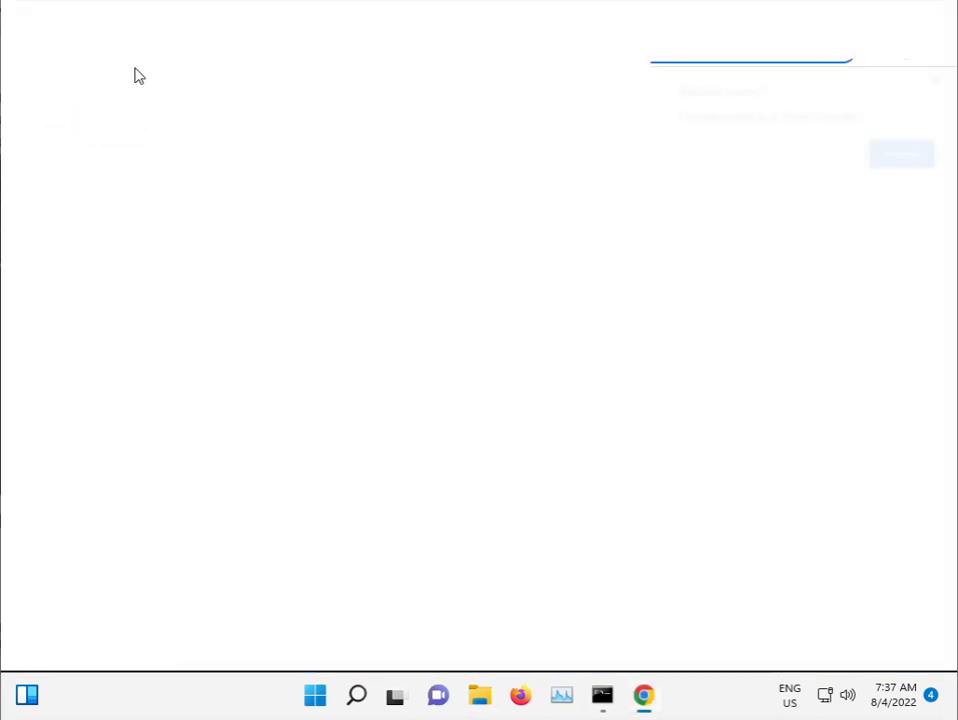
{"action": "left_click", "coordinate": [939, 78]}
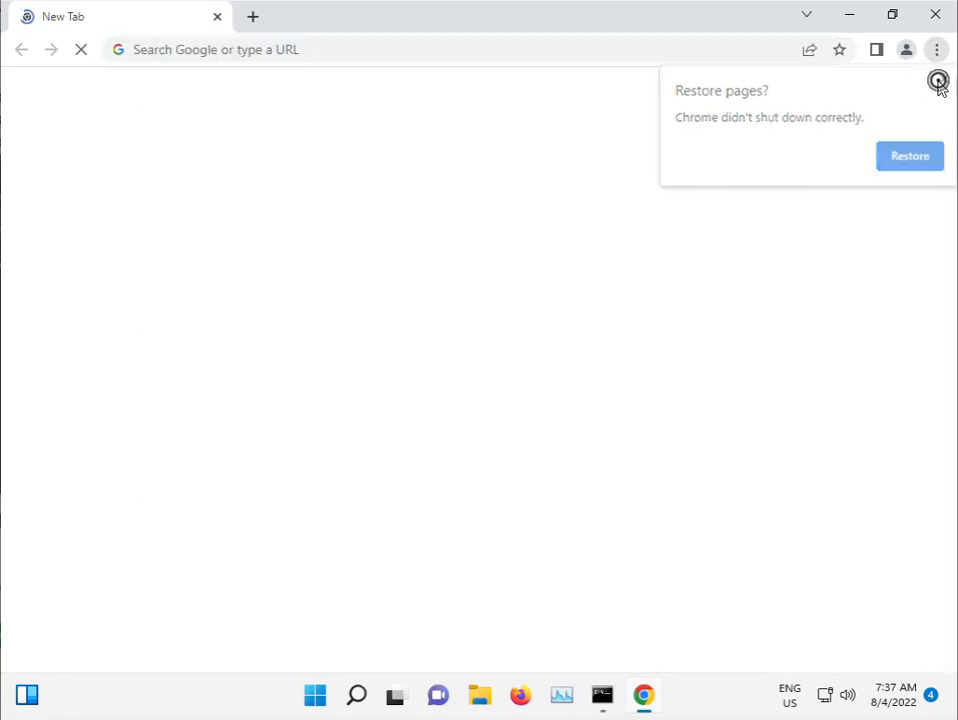
{"action": "left_click", "coordinate": [404, 49]}
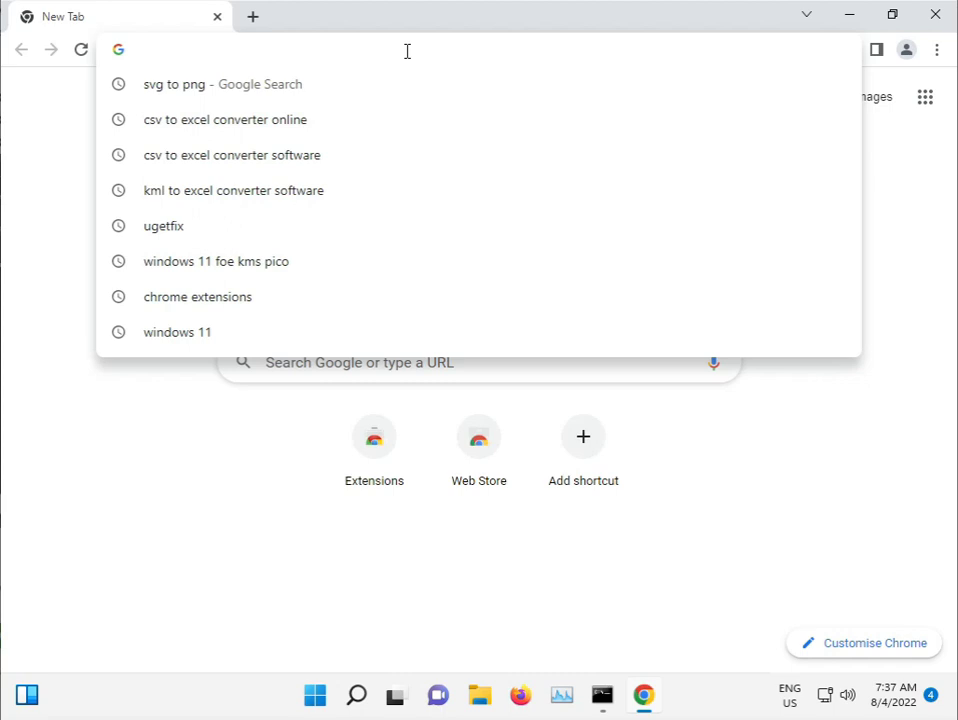
{"action": "type", "text": ".net"}
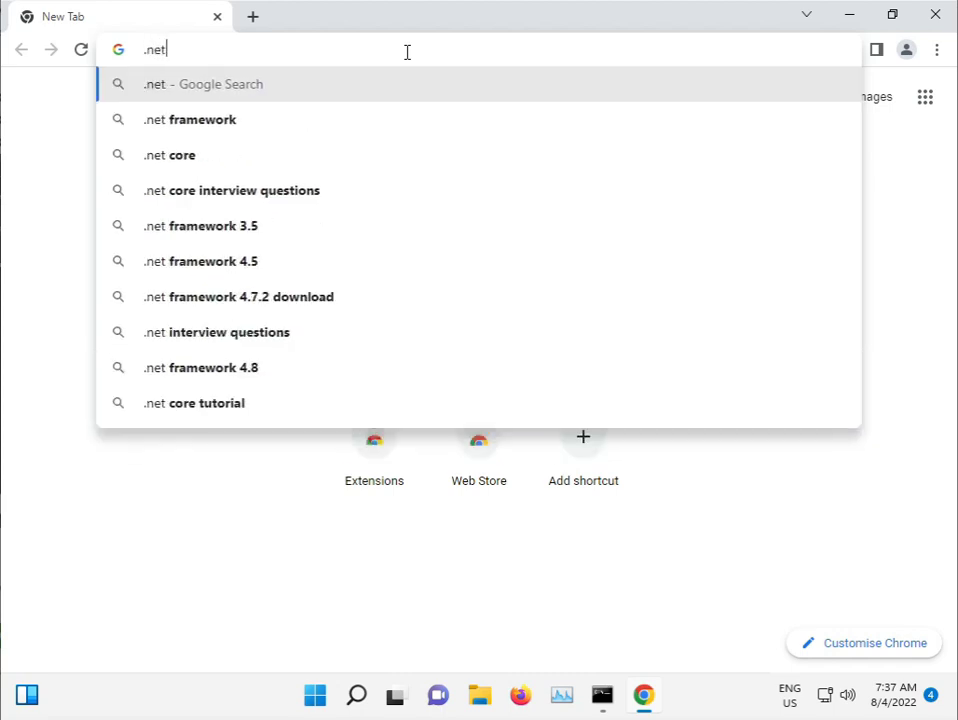
{"action": "key", "text": "Down"}
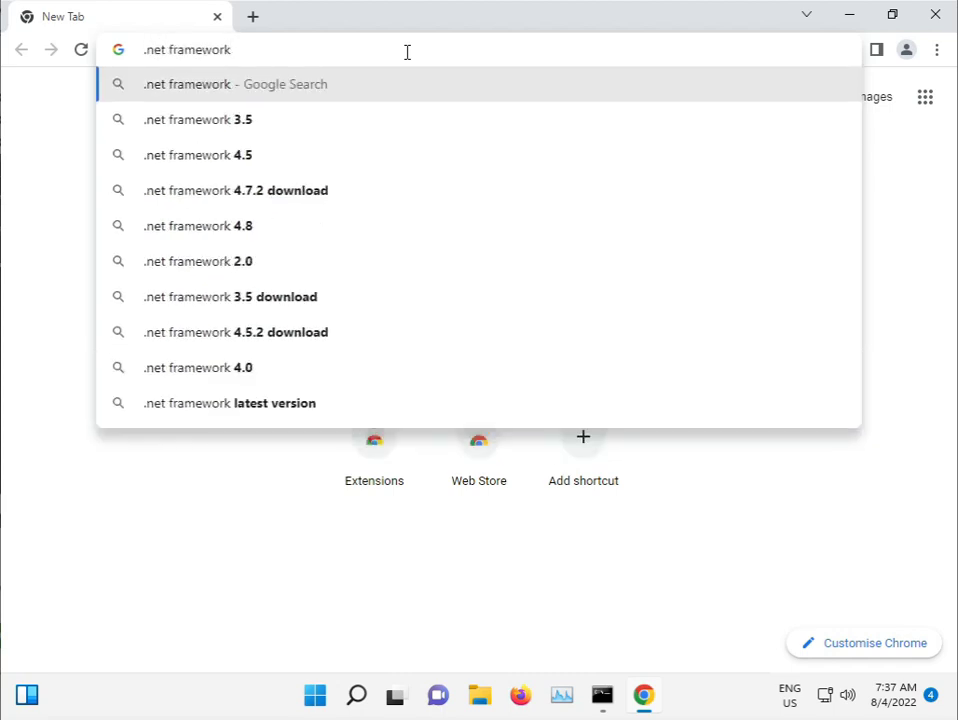
{"action": "type", "text": "repai"}
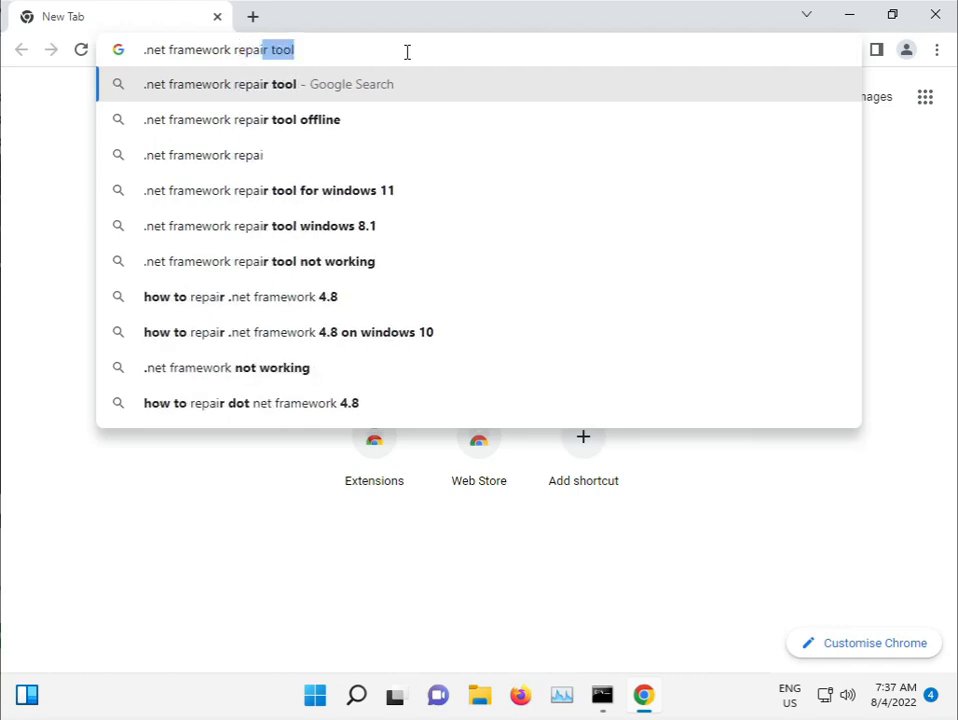
{"action": "key", "text": "Down"}
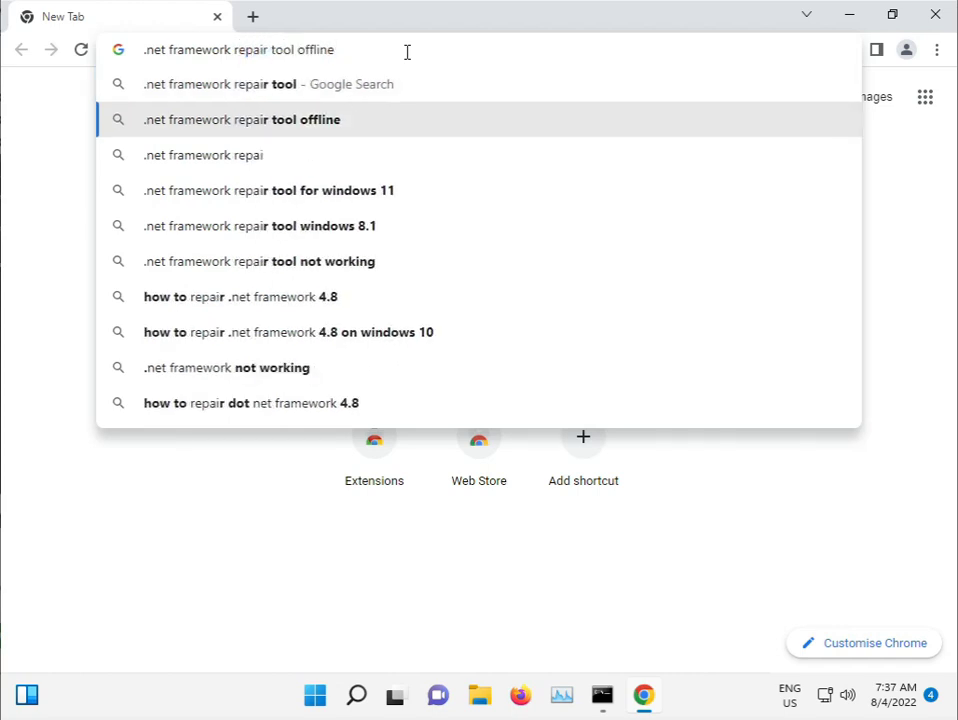
{"action": "key", "text": "Return"}
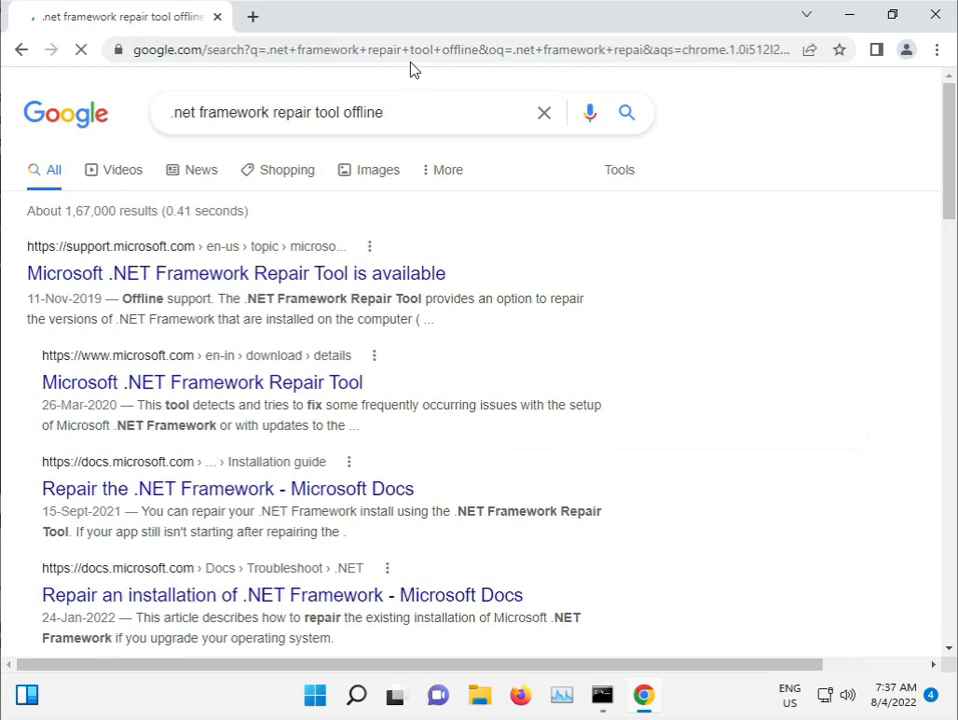
Step: Open Microsoft's .NET Framework Repair Tool article and scroll to the netfxrepairtool.exe download
{"action": "left_click", "coordinate": [172, 260]}
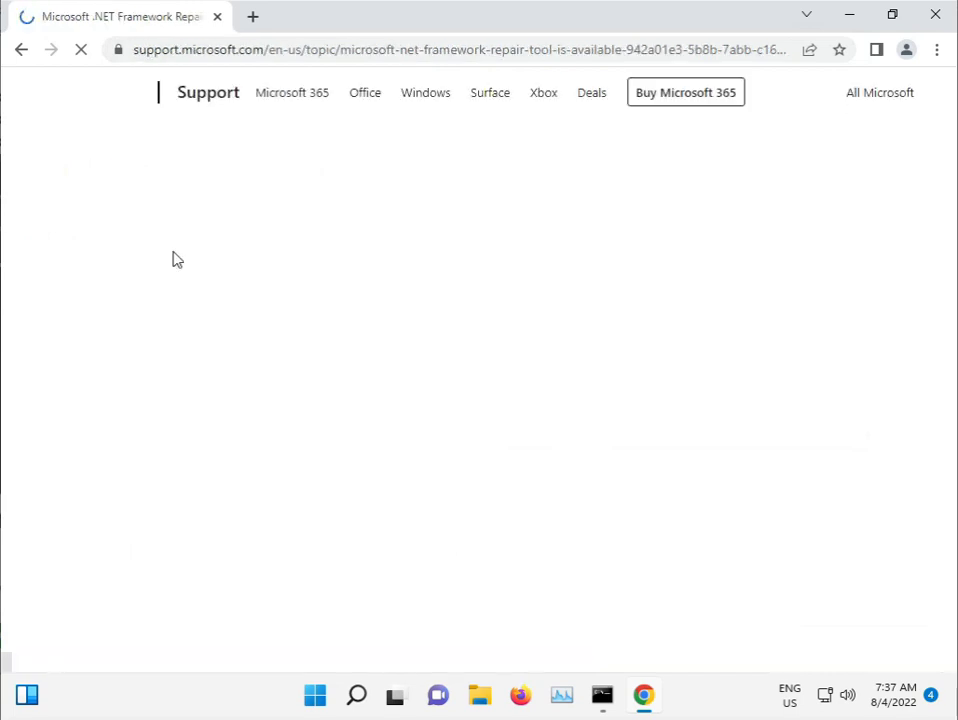
{"action": "scroll", "coordinate": [359, 452], "scroll_direction": "down", "scroll_amount": 5}
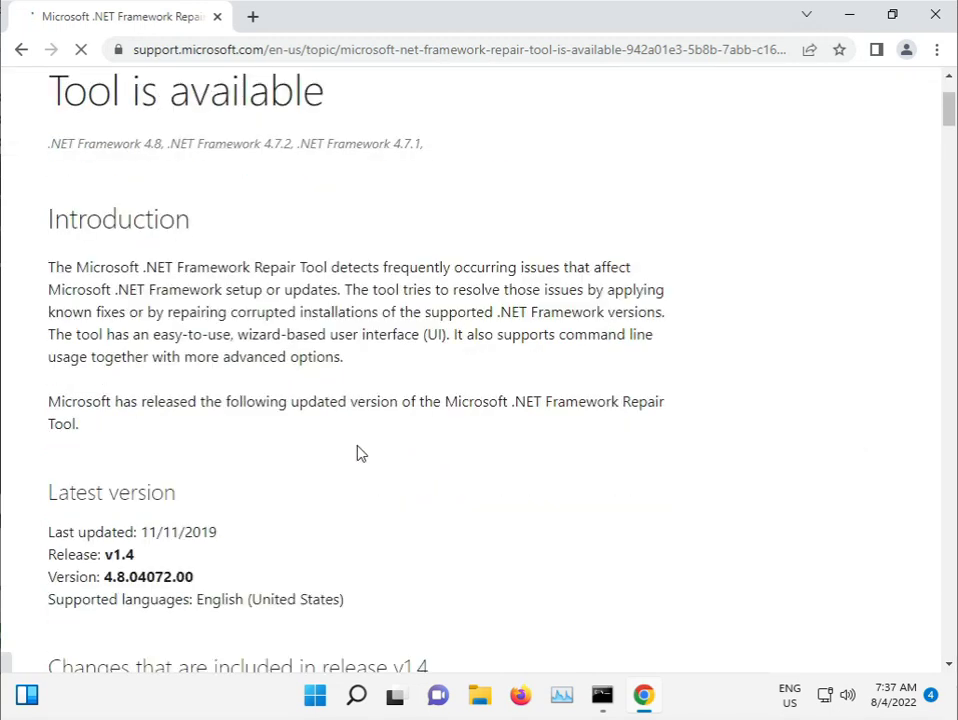
{"action": "scroll", "coordinate": [359, 452], "scroll_direction": "down", "scroll_amount": 5}
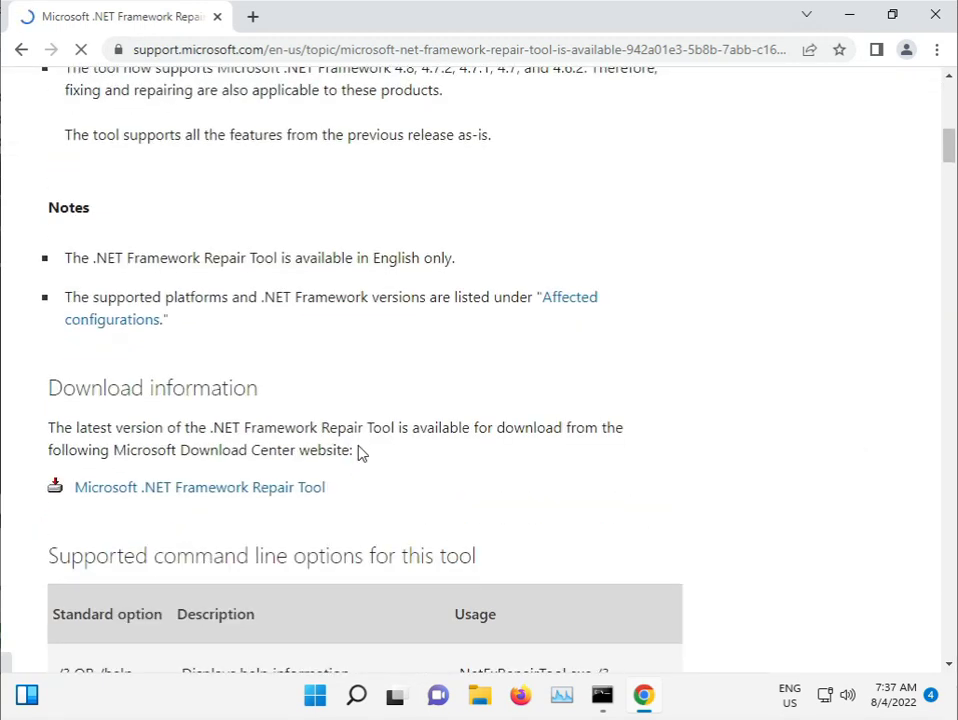
{"action": "scroll", "coordinate": [359, 452], "scroll_direction": "down", "scroll_amount": 8}
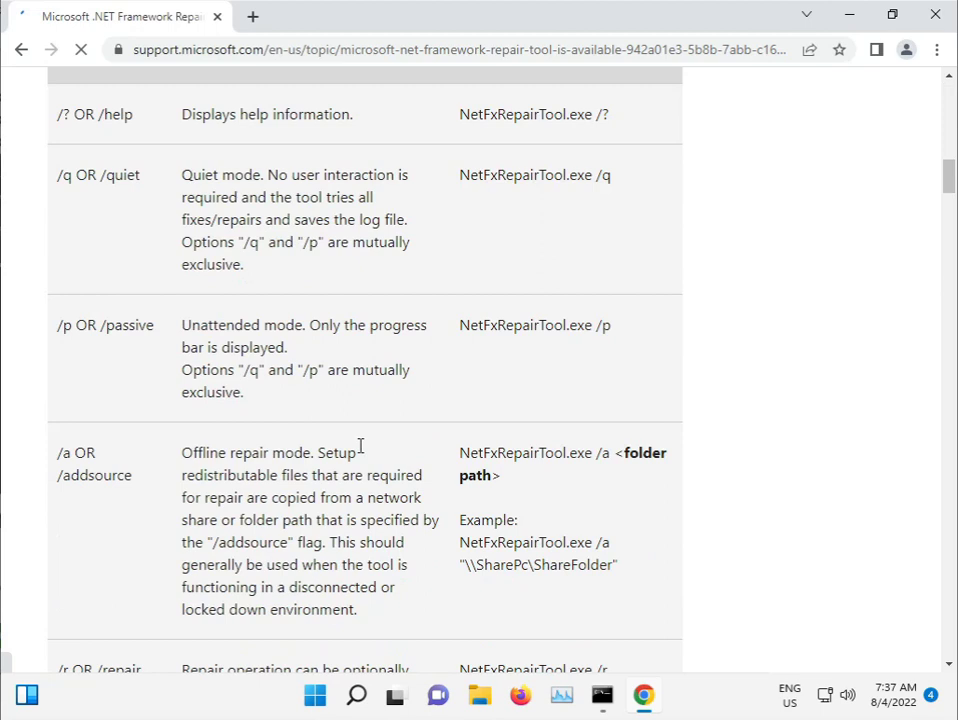
{"action": "scroll", "coordinate": [362, 453], "scroll_direction": "down", "scroll_amount": 10}
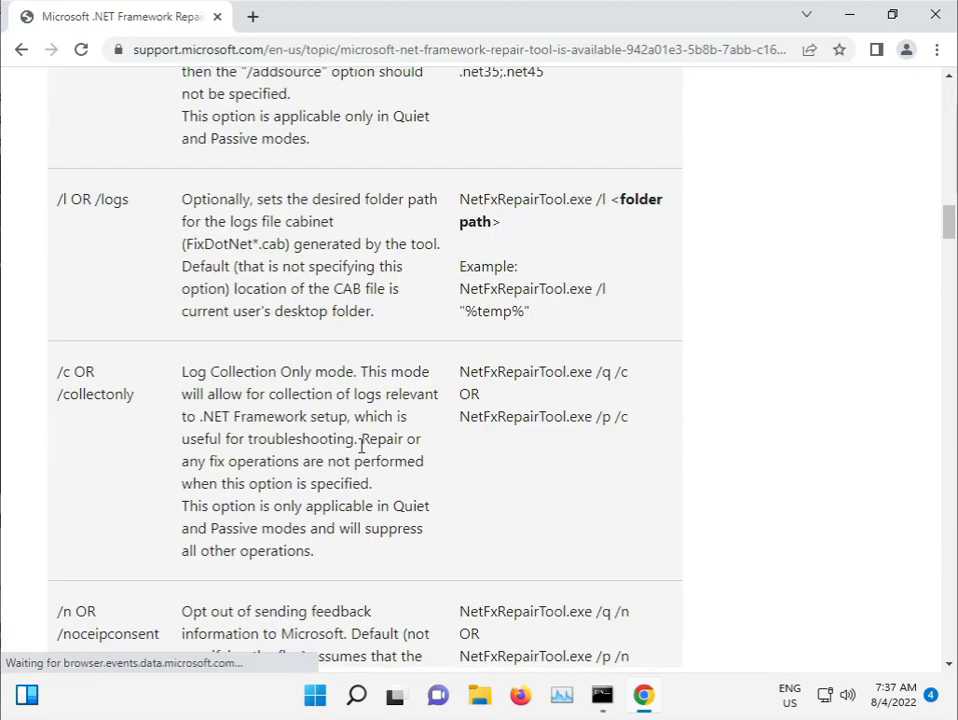
{"action": "scroll", "coordinate": [363, 453], "scroll_direction": "down", "scroll_amount": 6}
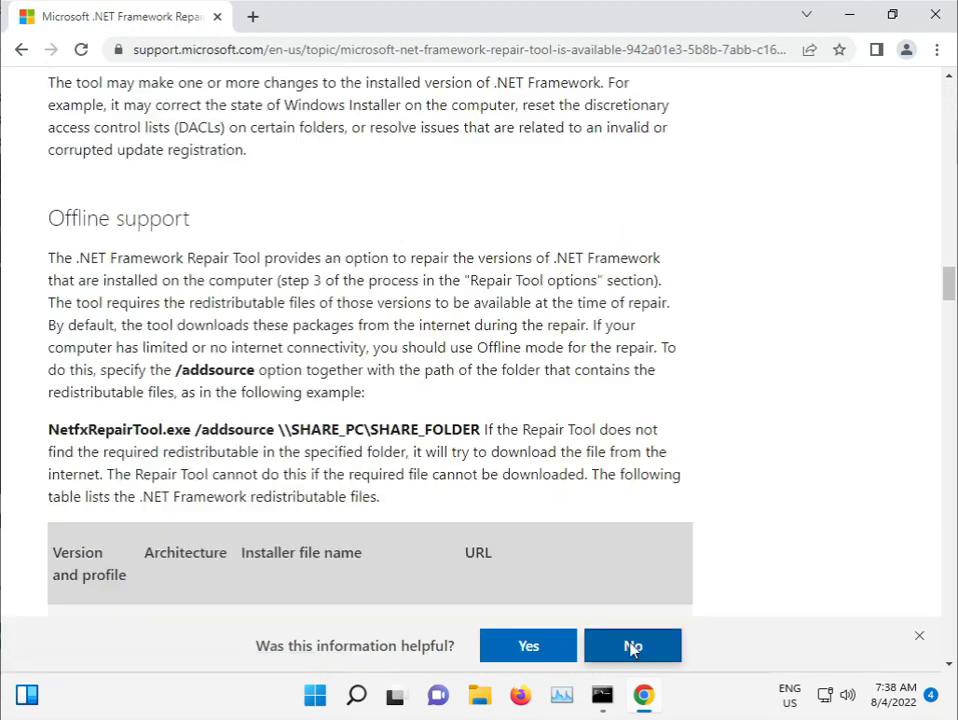
{"action": "scroll", "coordinate": [360, 340], "scroll_direction": "up", "scroll_amount": 20}
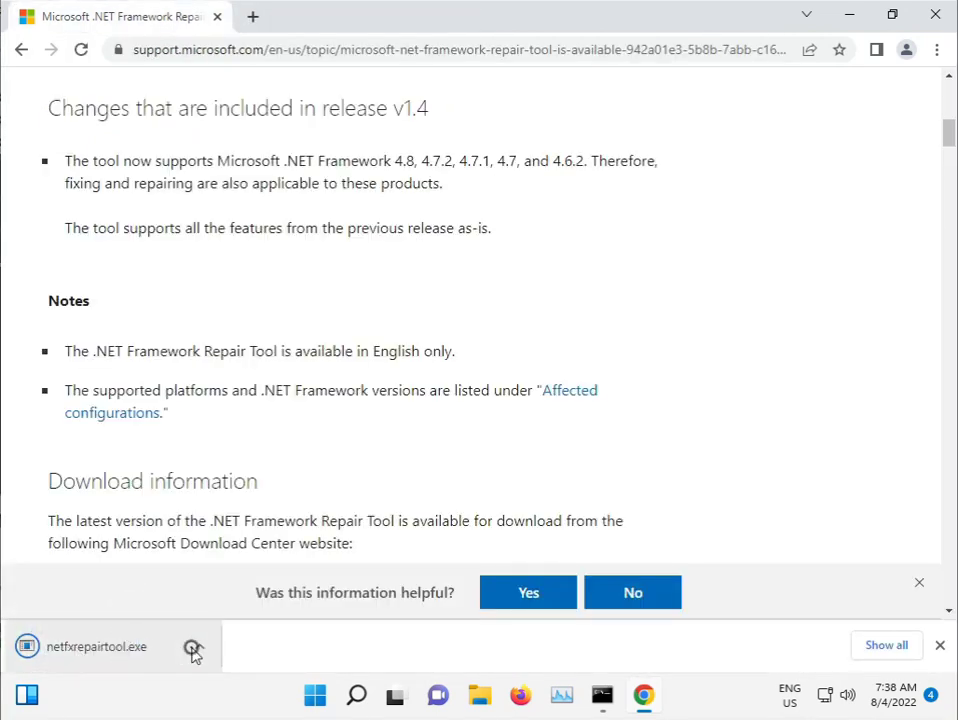
Step: Launch the downloaded netfxrepairtool.exe, accept its license, and run the repair through to Finish
{"action": "left_click", "coordinate": [196, 648]}
{"action": "left_click", "coordinate": [246, 524]}
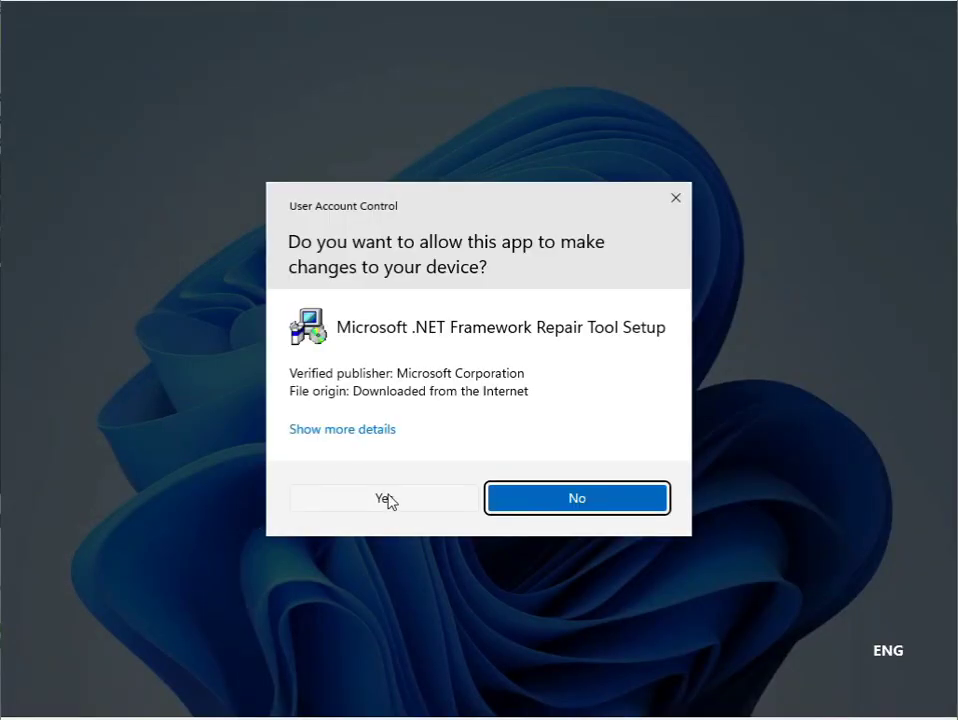
{"action": "left_click", "coordinate": [387, 501]}
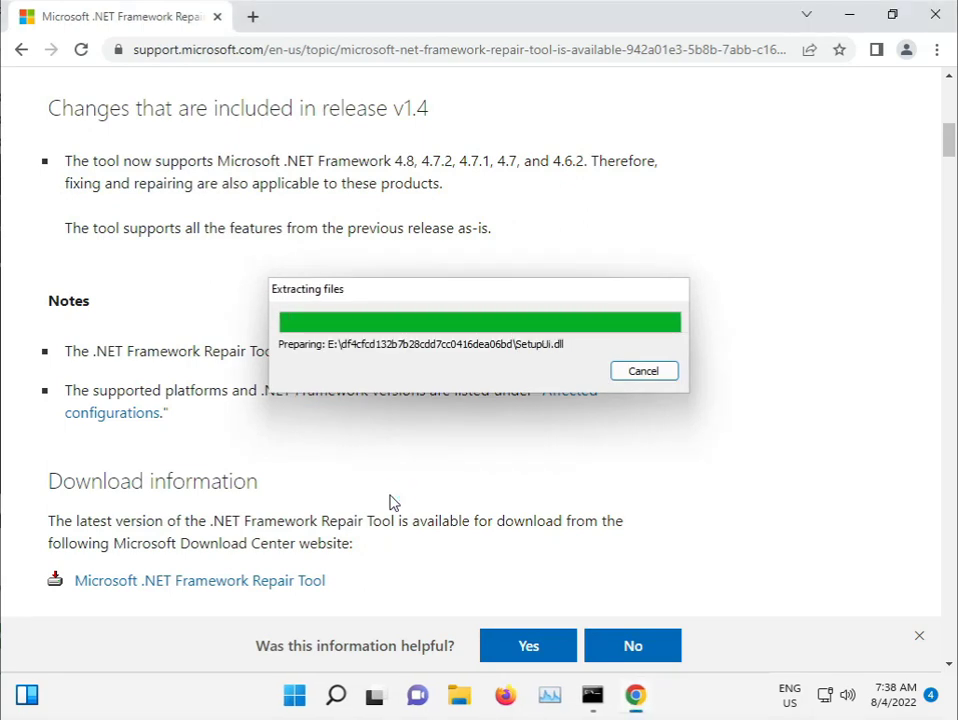
{"action": "left_click", "coordinate": [372, 486]}
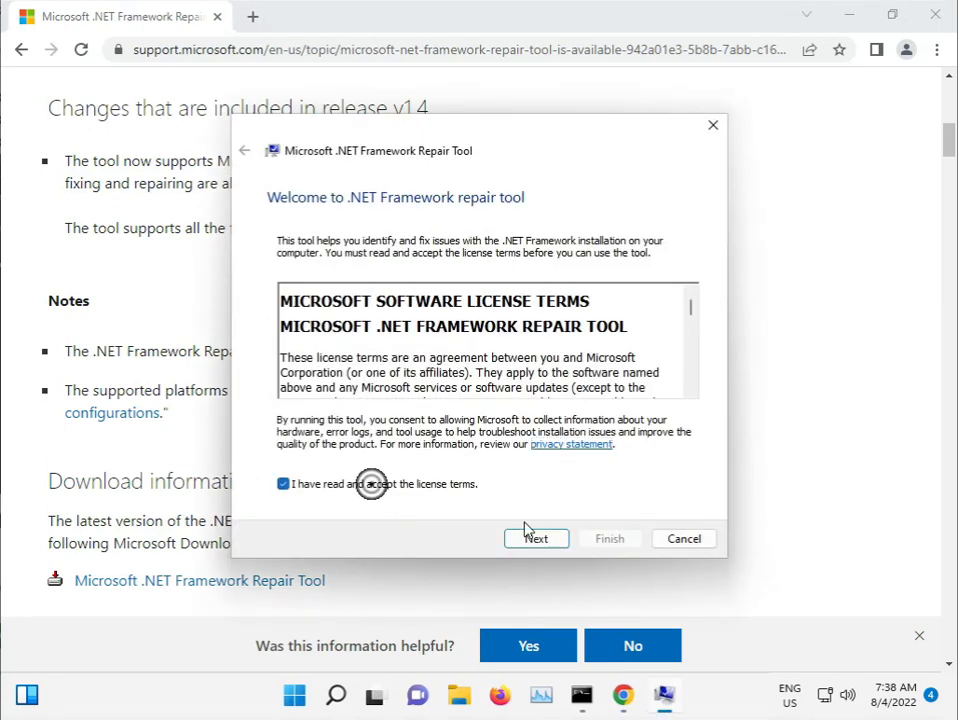
{"action": "left_click", "coordinate": [553, 539]}
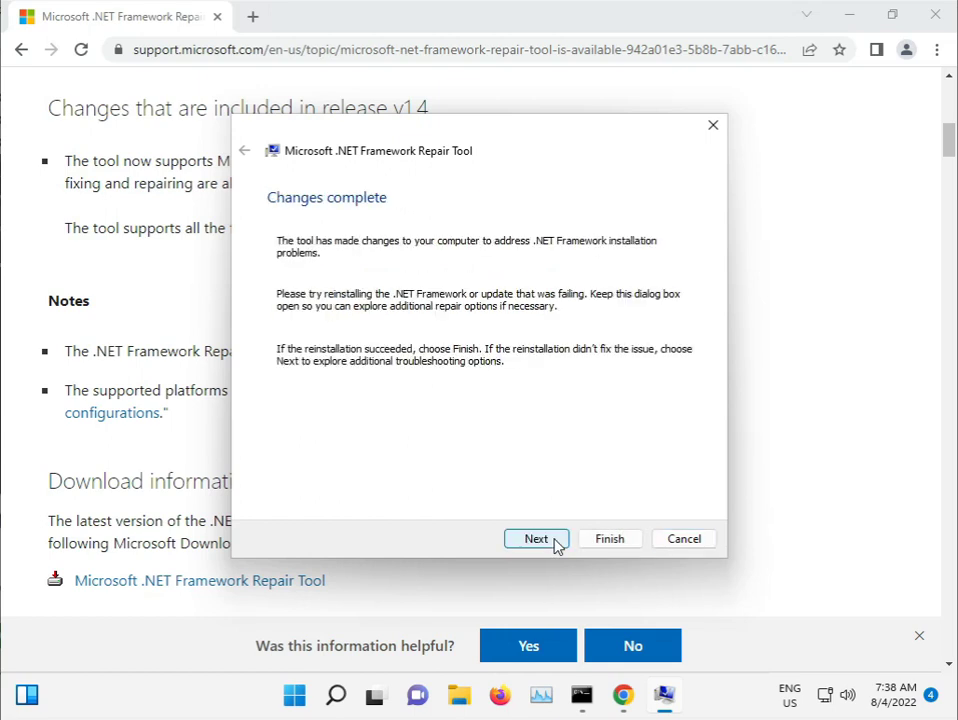
{"action": "left_click", "coordinate": [541, 540]}
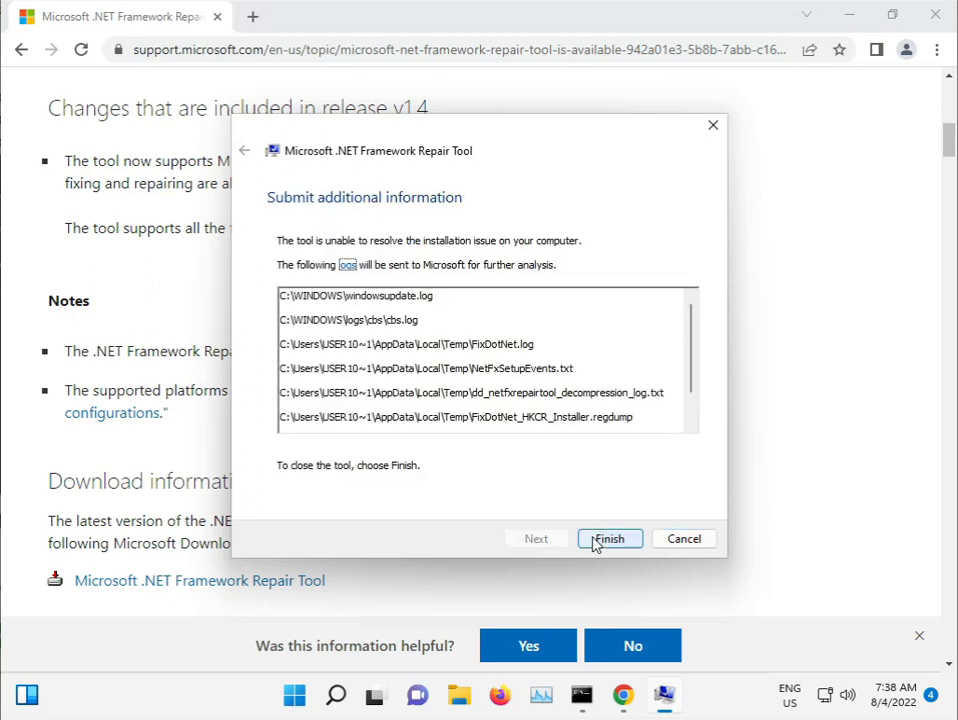
{"action": "left_click", "coordinate": [594, 541]}
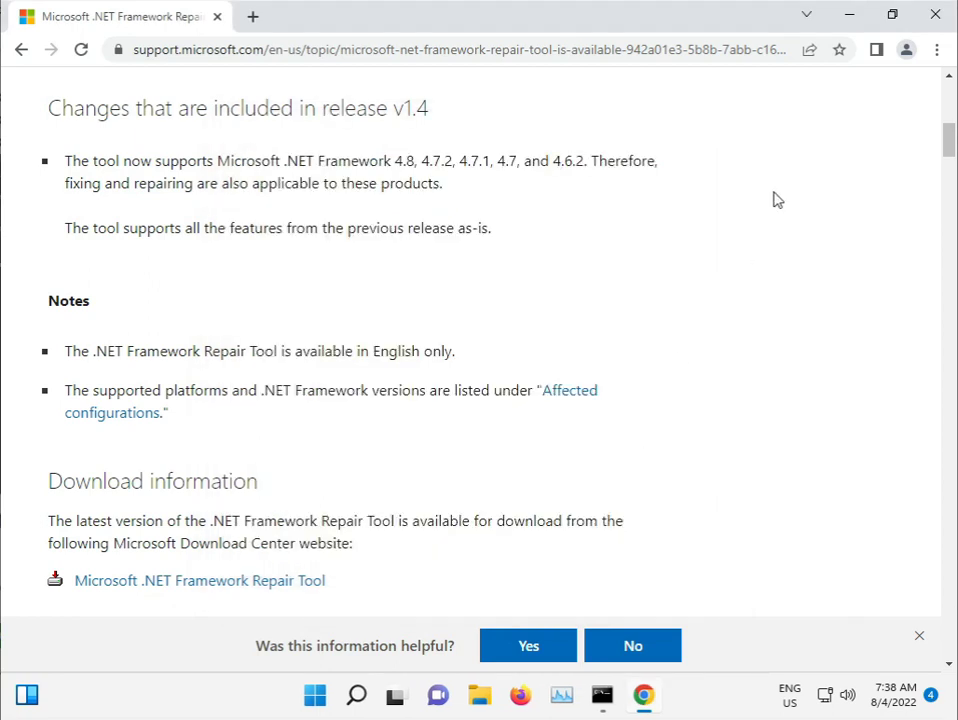
Step: Minimize Chrome and open and close the Start menu twice, leaving the desktop visible
{"action": "left_click", "coordinate": [852, 12]}
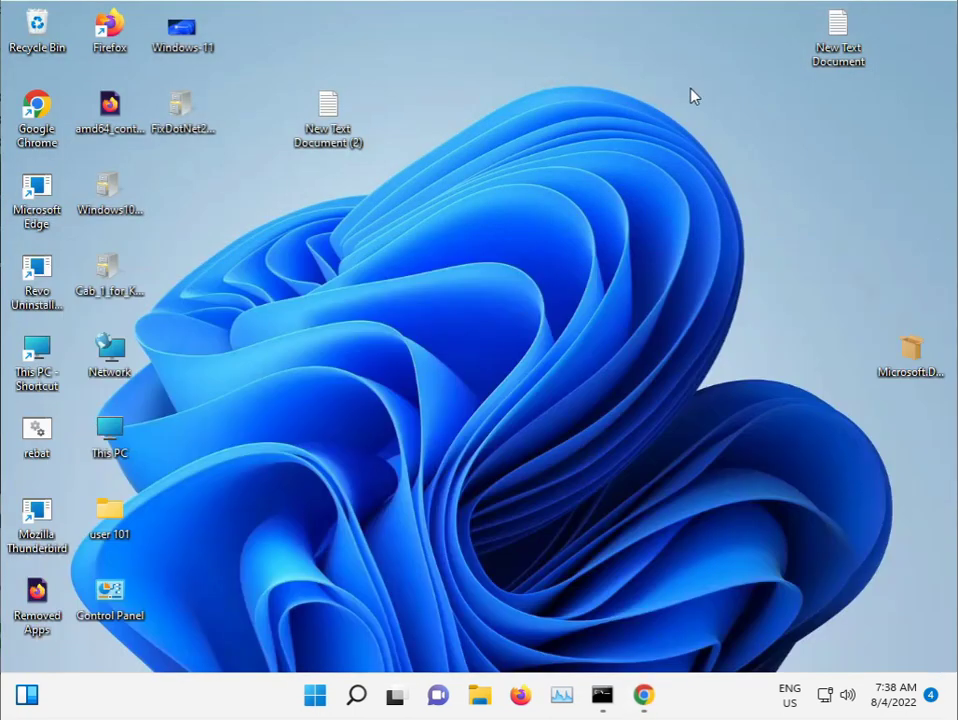
{"action": "left_click", "coordinate": [316, 704]}
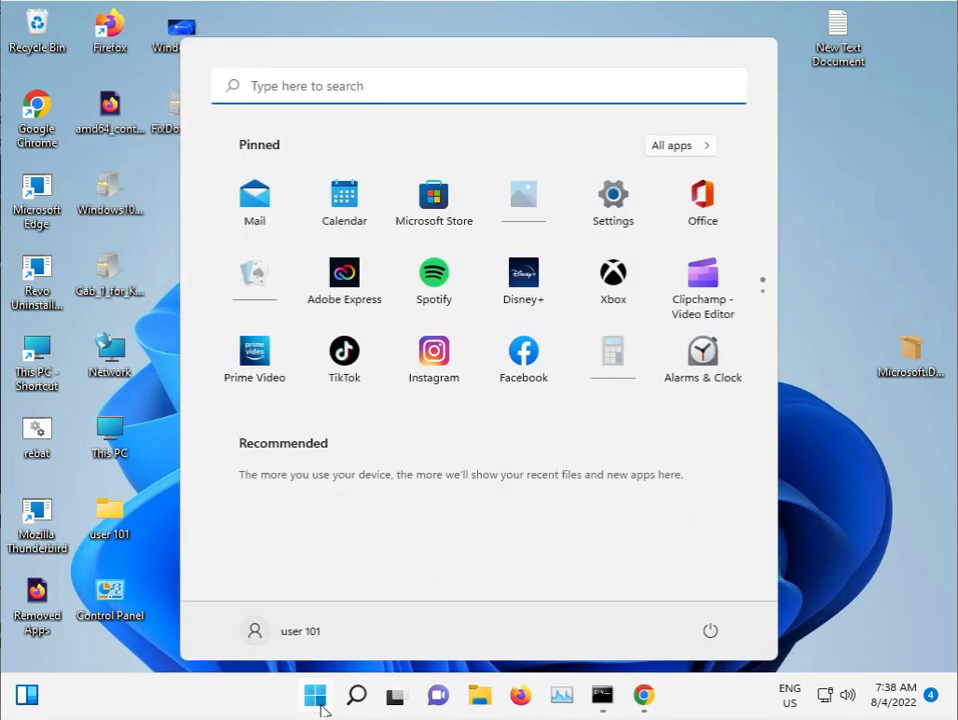
{"action": "left_click", "coordinate": [782, 447]}
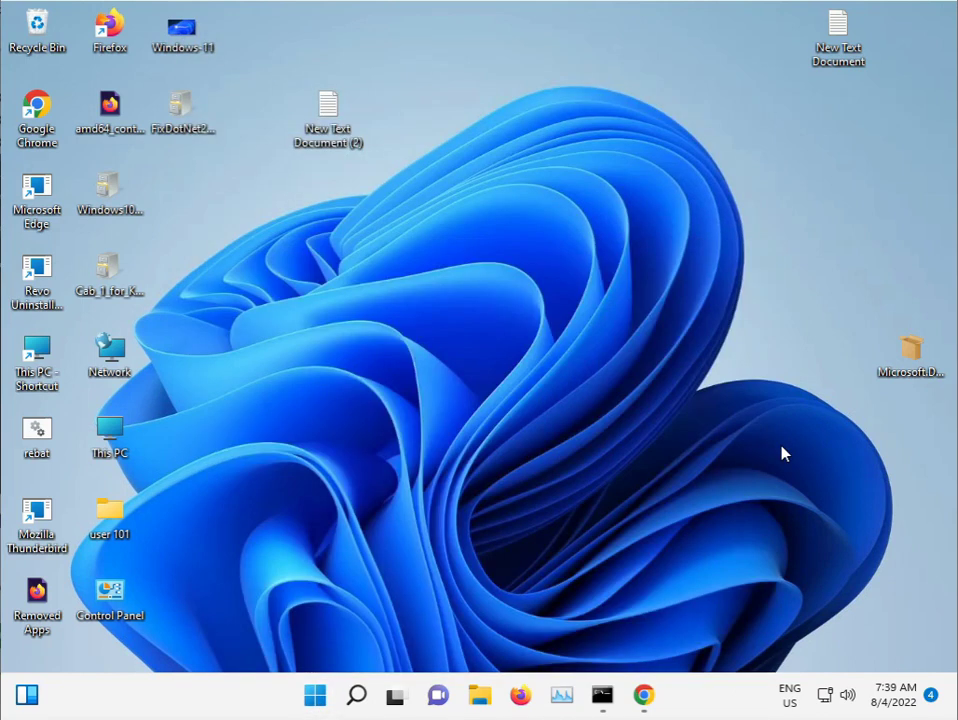
{"action": "left_click", "coordinate": [314, 695]}
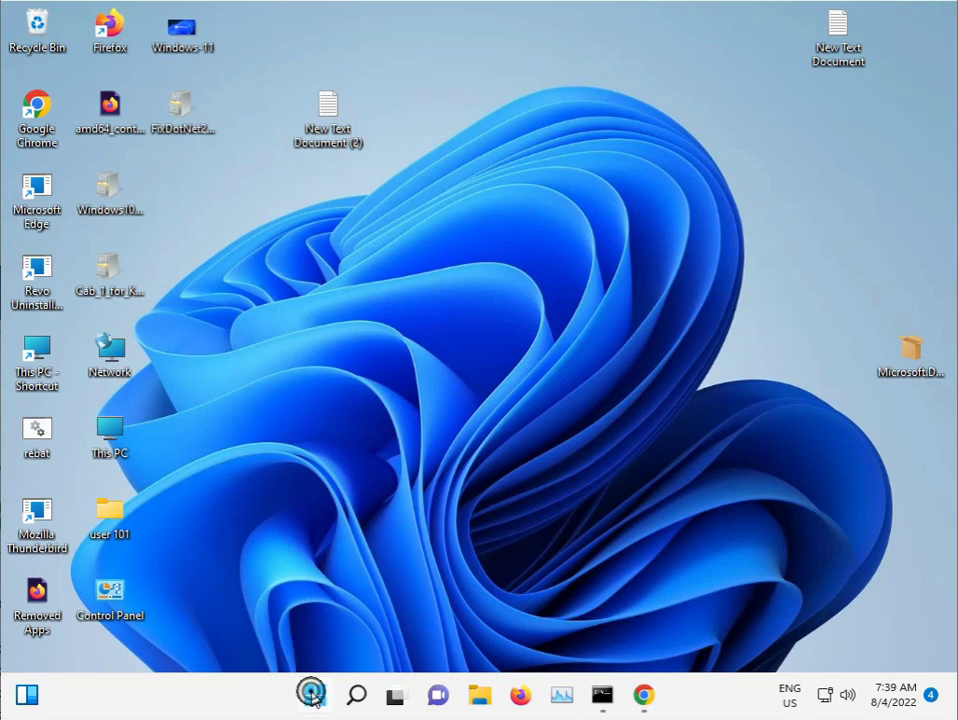
{"action": "left_click", "coordinate": [143, 562]}
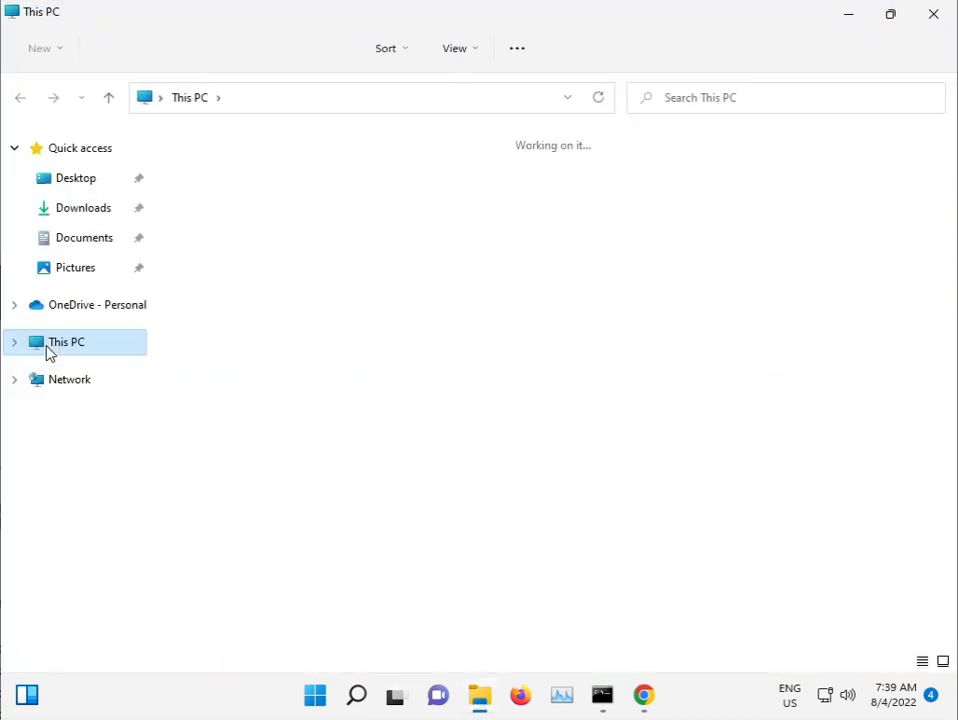
Step: Browse from Local Disk (C:) through the Windows folder into System32
{"action": "double_click", "coordinate": [298, 322]}
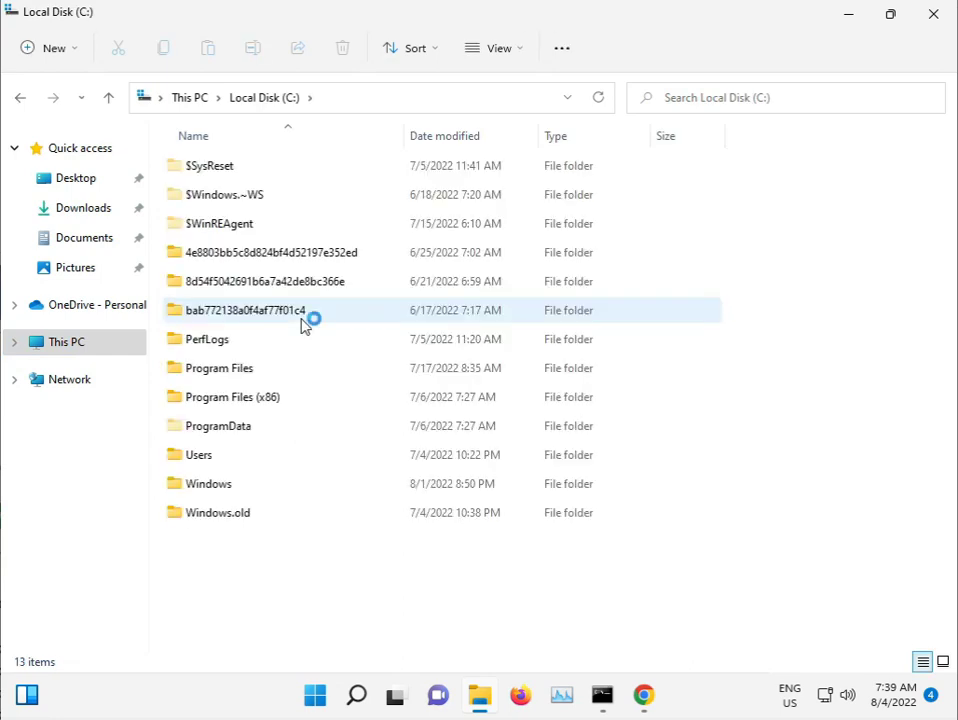
{"action": "double_click", "coordinate": [233, 487]}
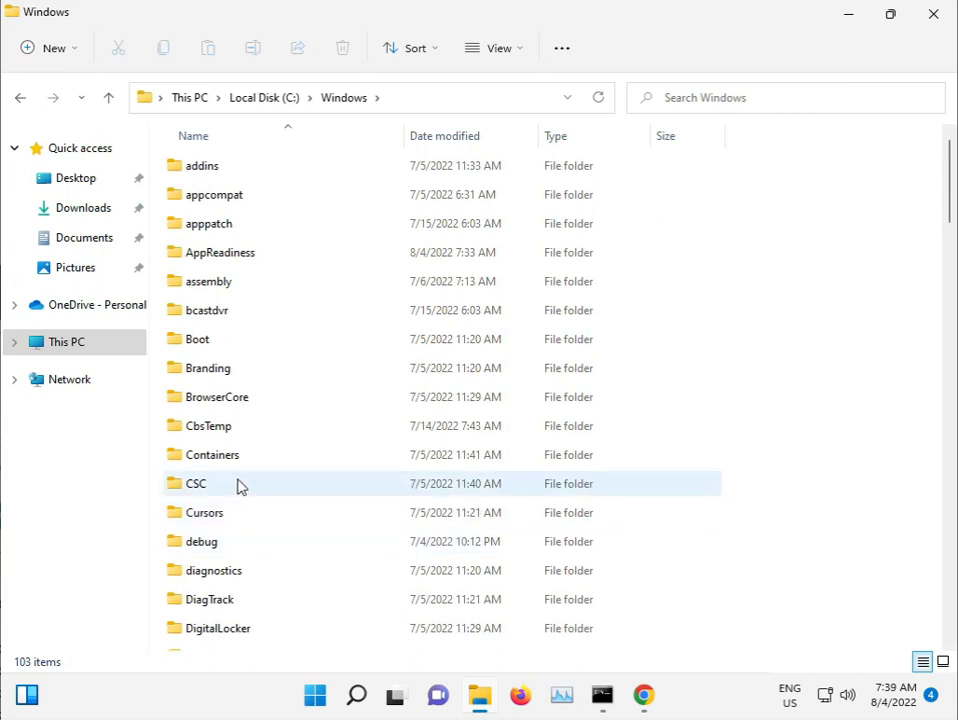
{"action": "scroll", "coordinate": [274, 509], "scroll_direction": "down", "scroll_amount": 5}
{"action": "scroll", "coordinate": [279, 509], "scroll_direction": "down", "scroll_amount": 5}
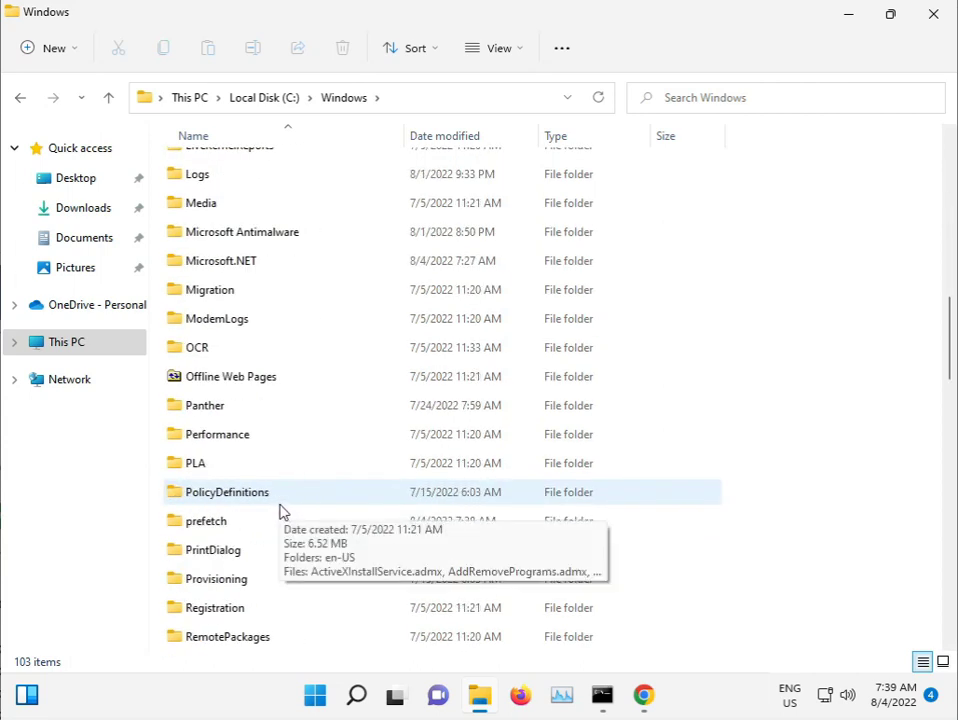
{"action": "scroll", "coordinate": [279, 510], "scroll_direction": "down", "scroll_amount": 9}
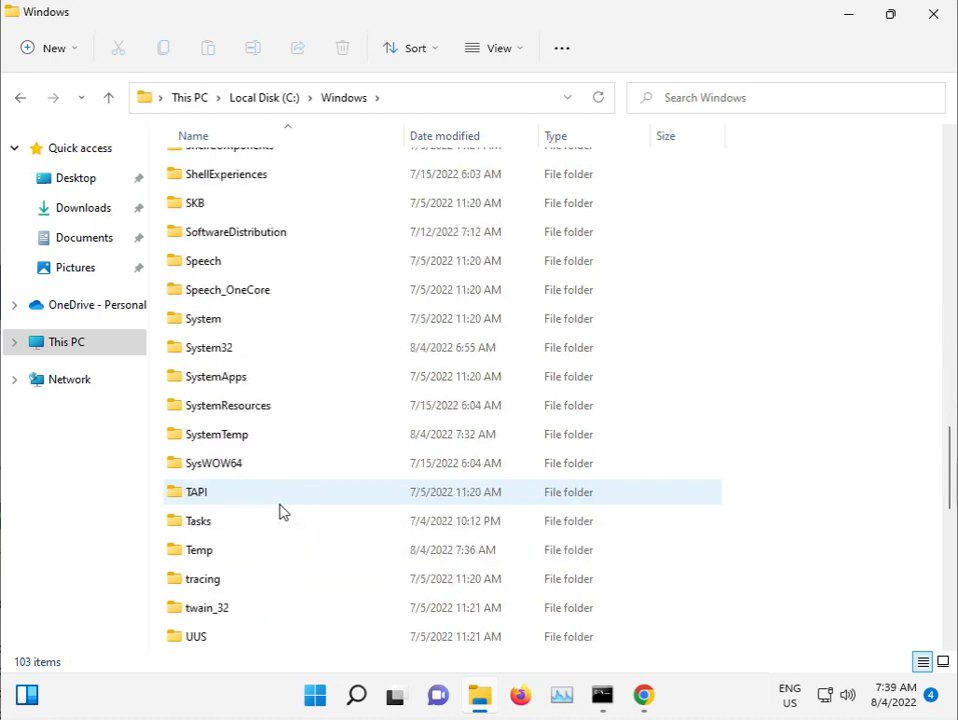
{"action": "double_click", "coordinate": [220, 350]}
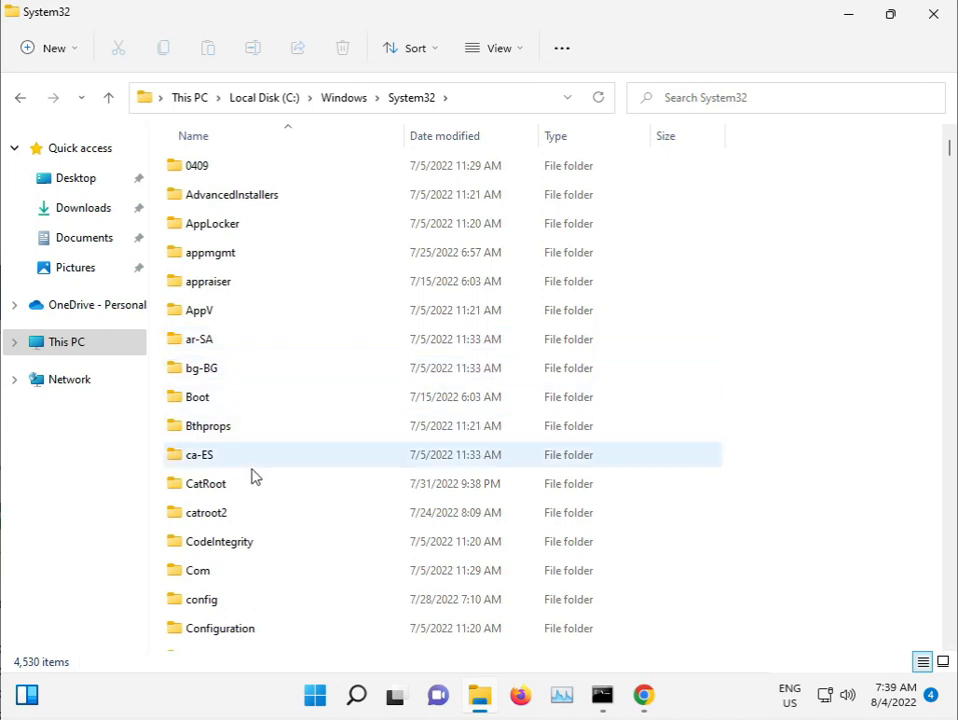
Step: Permanently delete catroot2's contents with admin permission, skipping in-use catdb files, then return to System32
{"action": "double_click", "coordinate": [240, 508]}
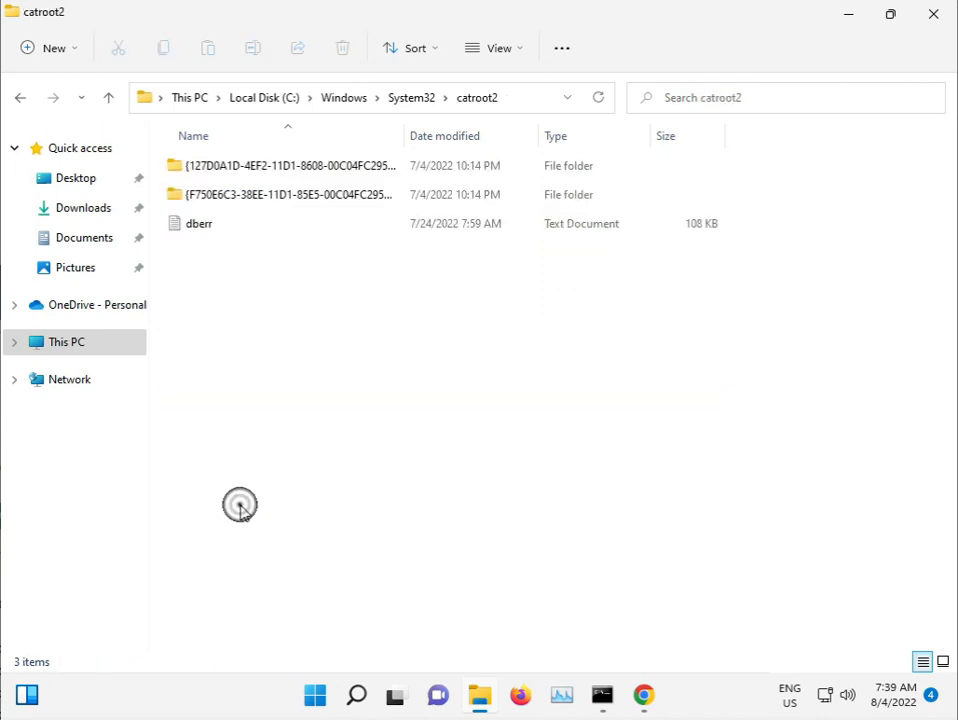
{"action": "left_click_drag", "start_coordinate": [244, 443], "coordinate": [258, 170]}
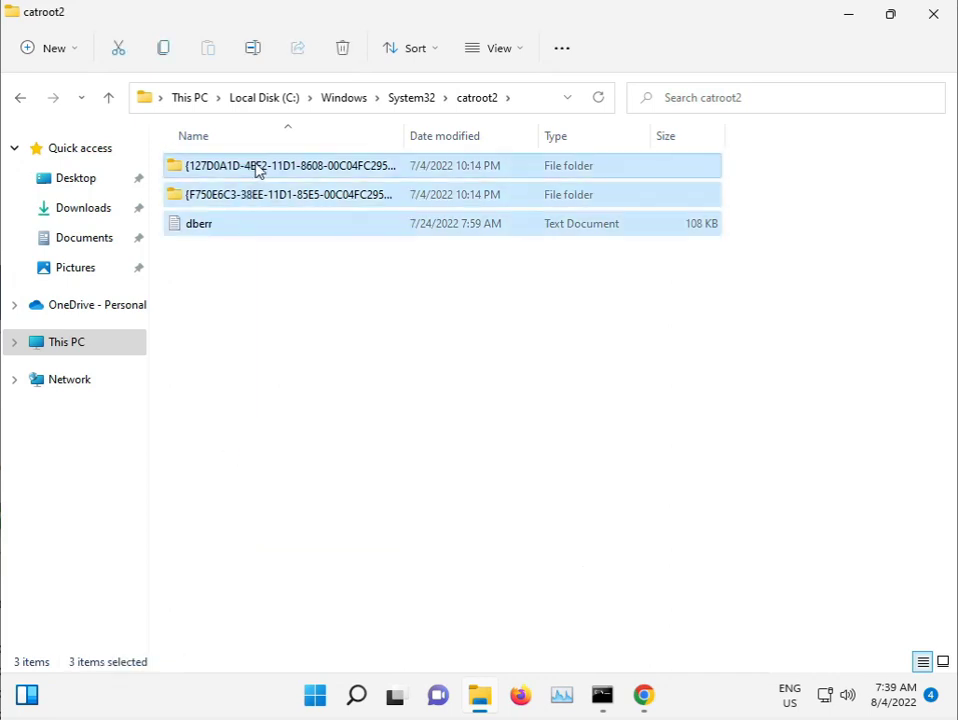
{"action": "key", "text": "shift+Delete"}
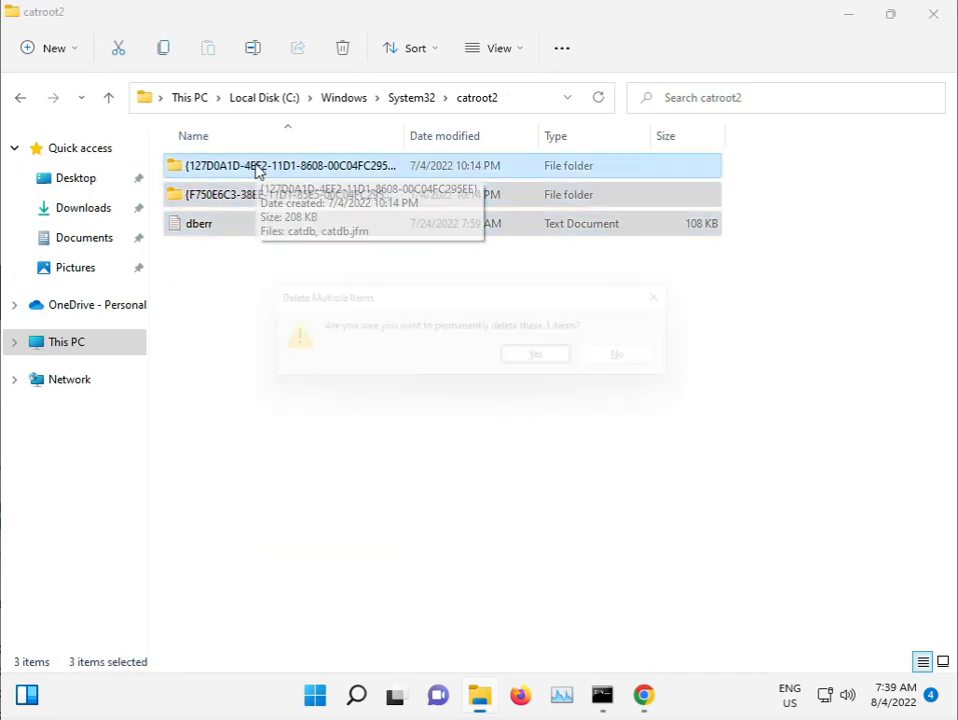
{"action": "key", "text": "Return"}
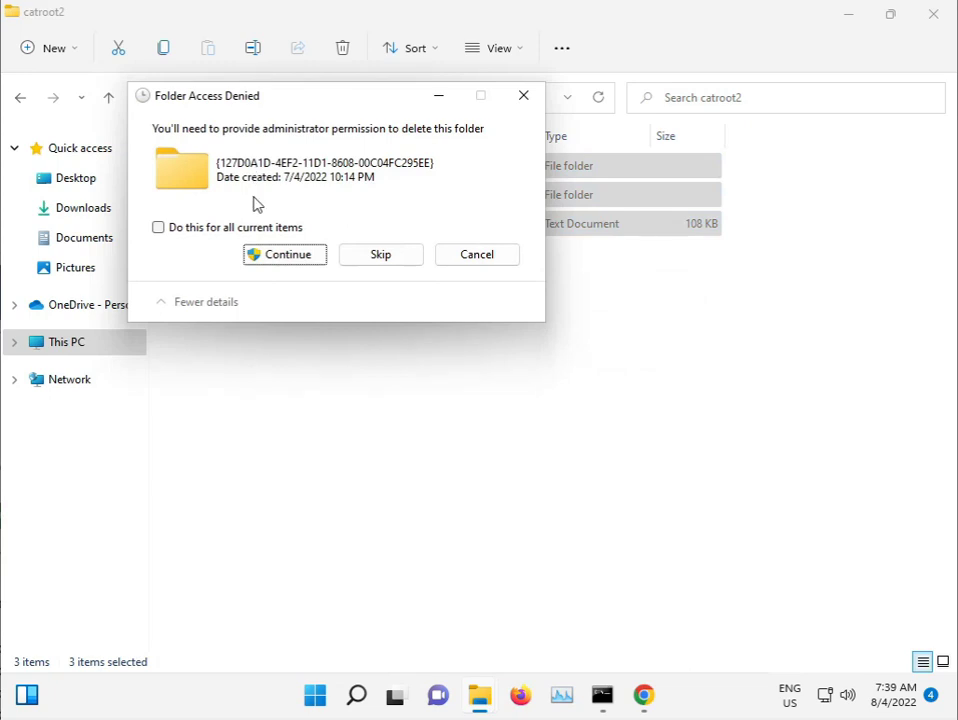
{"action": "left_click", "coordinate": [254, 225]}
{"action": "left_click", "coordinate": [294, 250]}
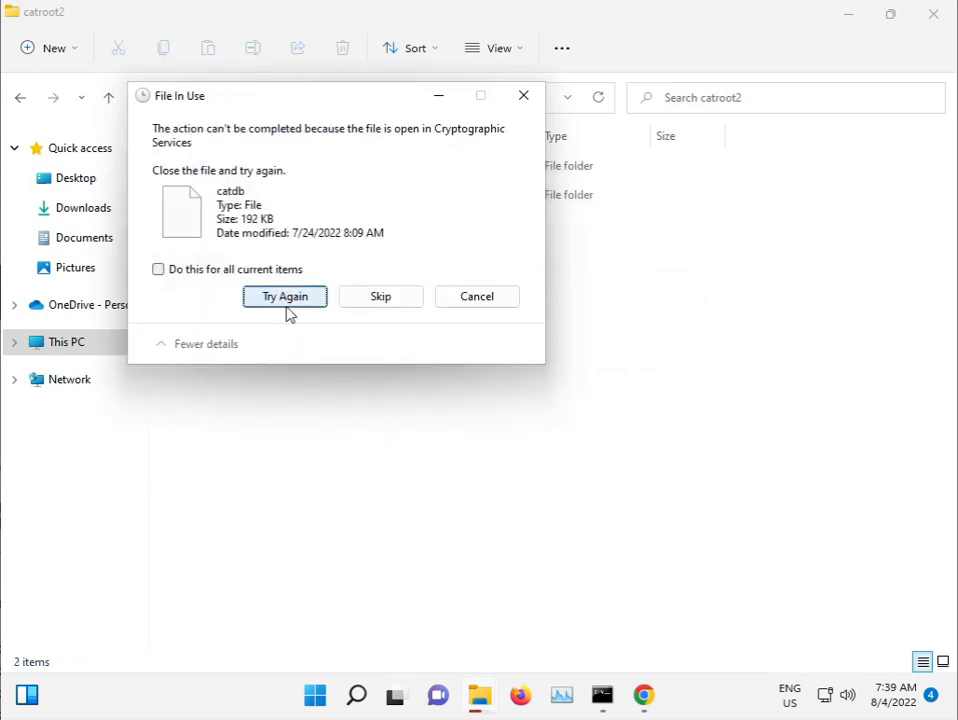
{"action": "left_click", "coordinate": [360, 297]}
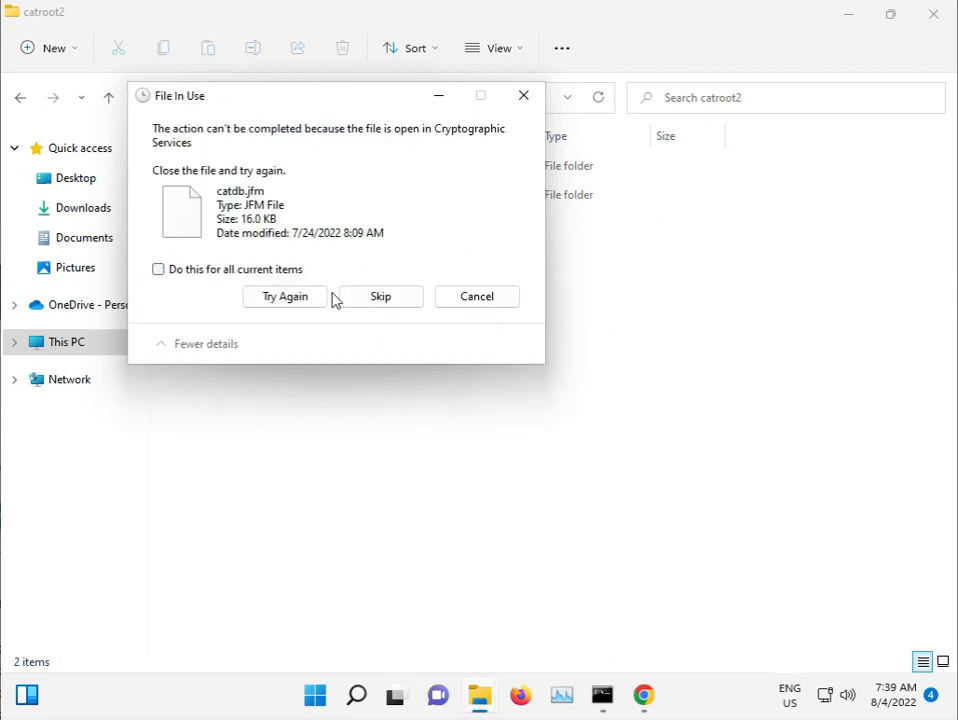
{"action": "left_click", "coordinate": [262, 271]}
{"action": "left_click", "coordinate": [359, 298]}
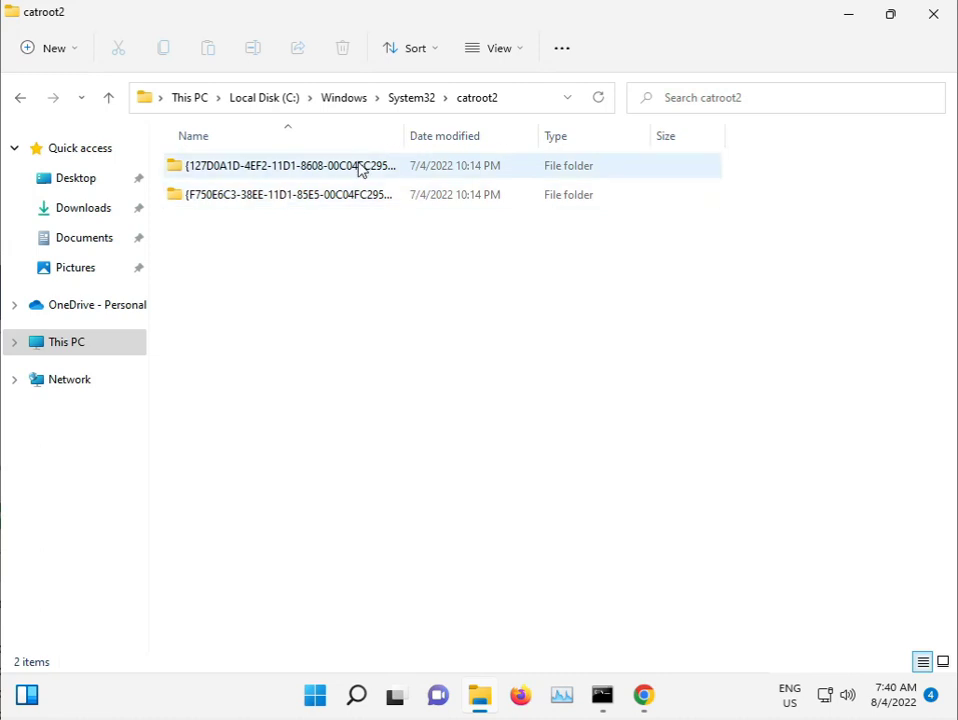
{"action": "left_click", "coordinate": [413, 103]}
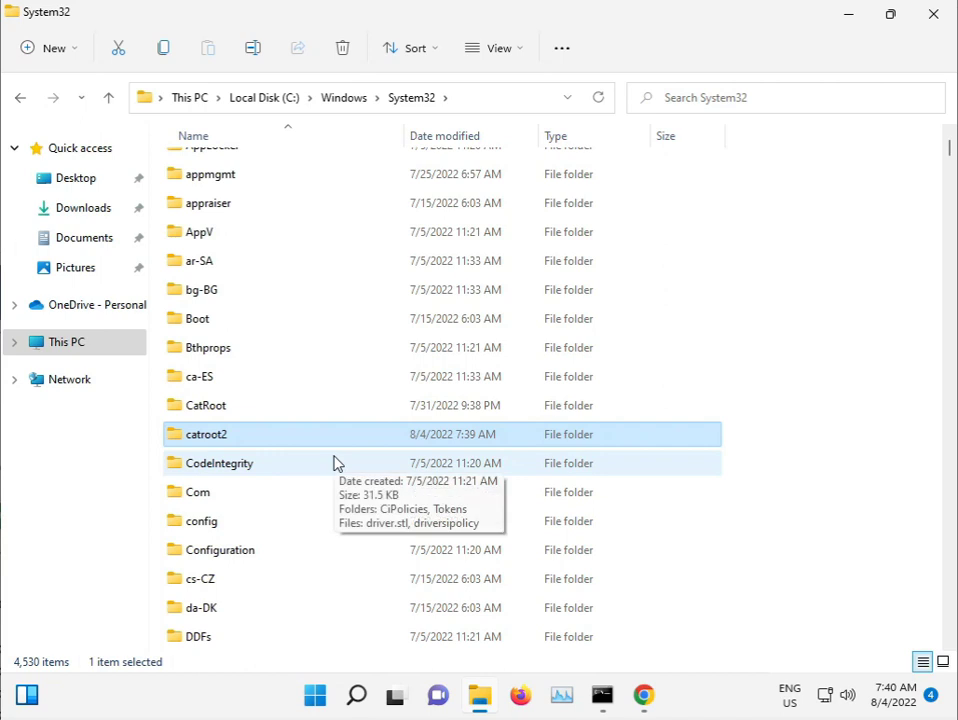
Step: Scroll and type-ahead through the System32 file list down to the SettingsHandlers files
{"action": "scroll", "coordinate": [336, 463], "scroll_direction": "down", "scroll_amount": 1}
{"action": "scroll", "coordinate": [336, 463], "scroll_direction": "down", "scroll_amount": 19}
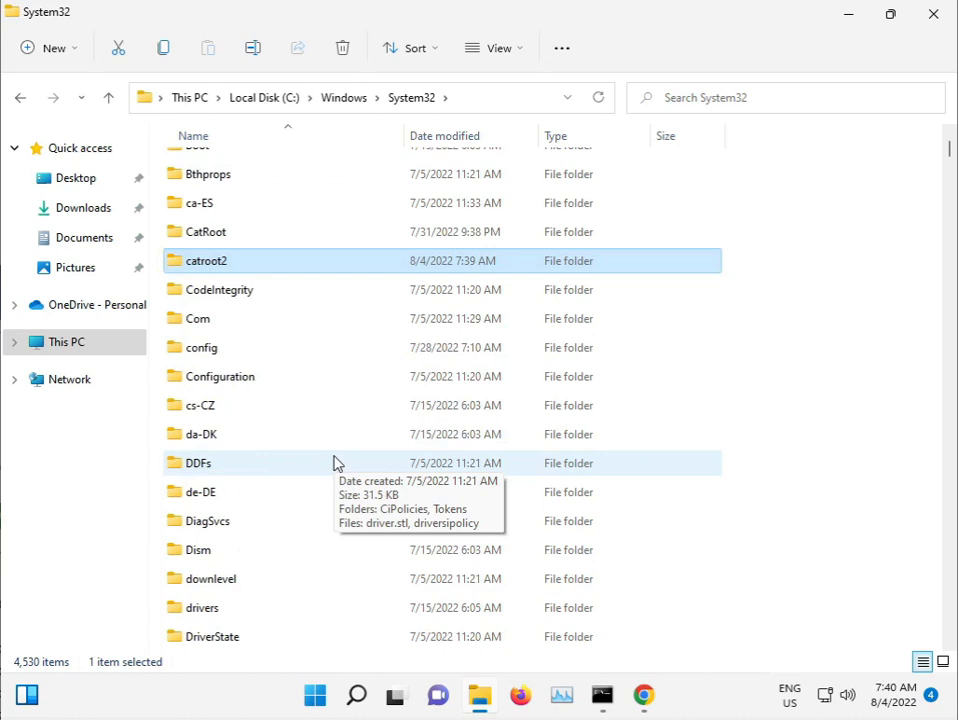
{"action": "scroll", "coordinate": [336, 463], "scroll_direction": "down", "scroll_amount": 9}
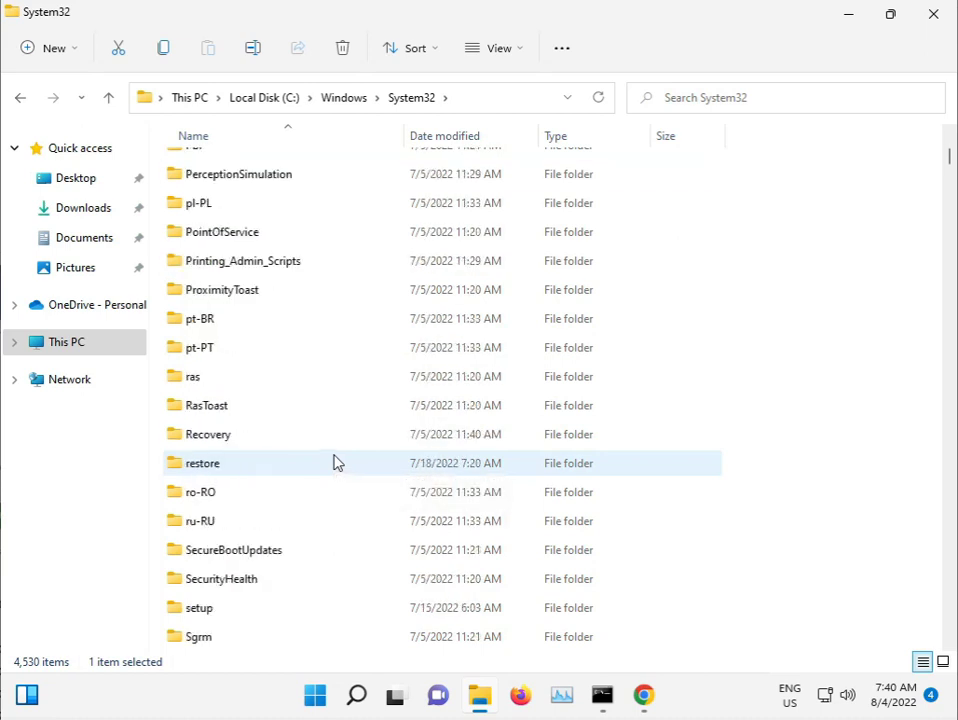
{"action": "scroll", "coordinate": [336, 463], "scroll_direction": "down", "scroll_amount": 2}
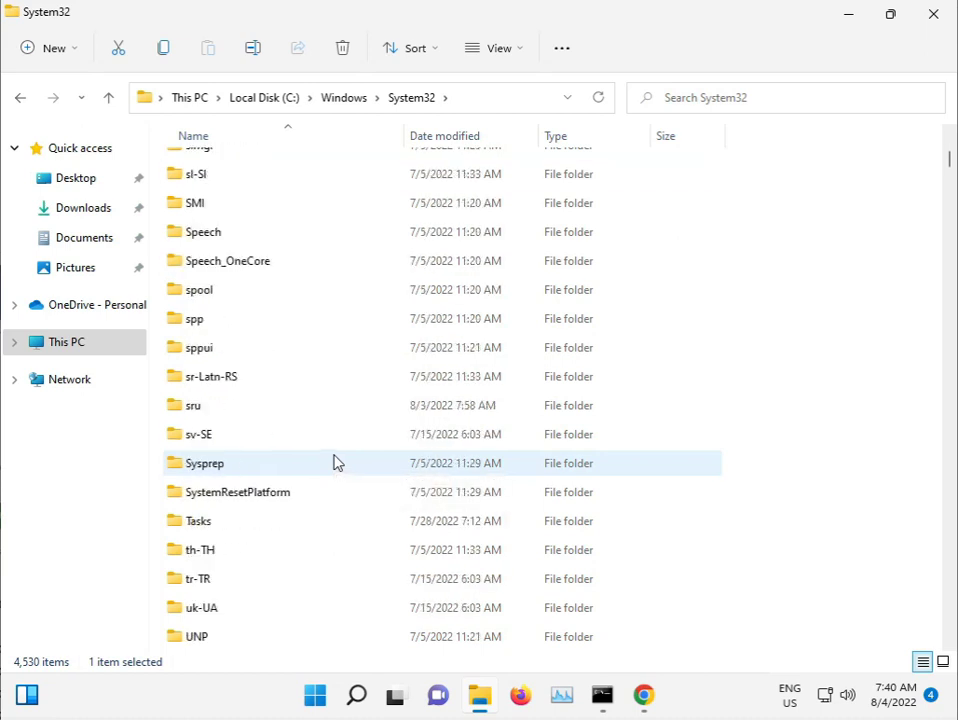
{"action": "scroll", "coordinate": [336, 463], "scroll_direction": "up", "scroll_amount": 4}
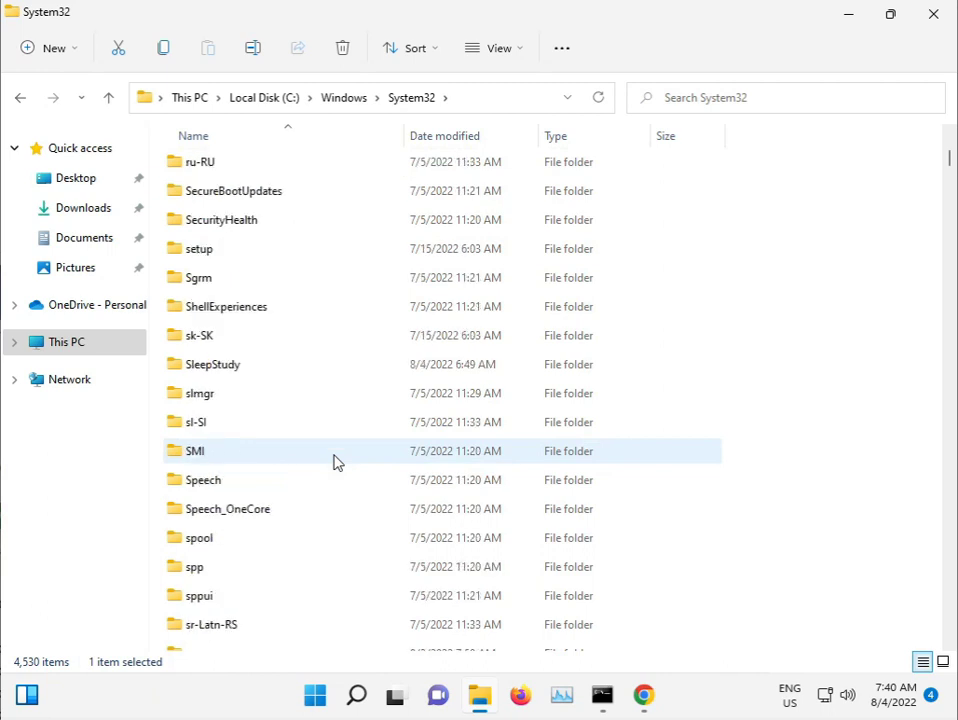
{"action": "scroll", "coordinate": [336, 463], "scroll_direction": "down", "scroll_amount": 1}
{"action": "left_click", "coordinate": [331, 458]}
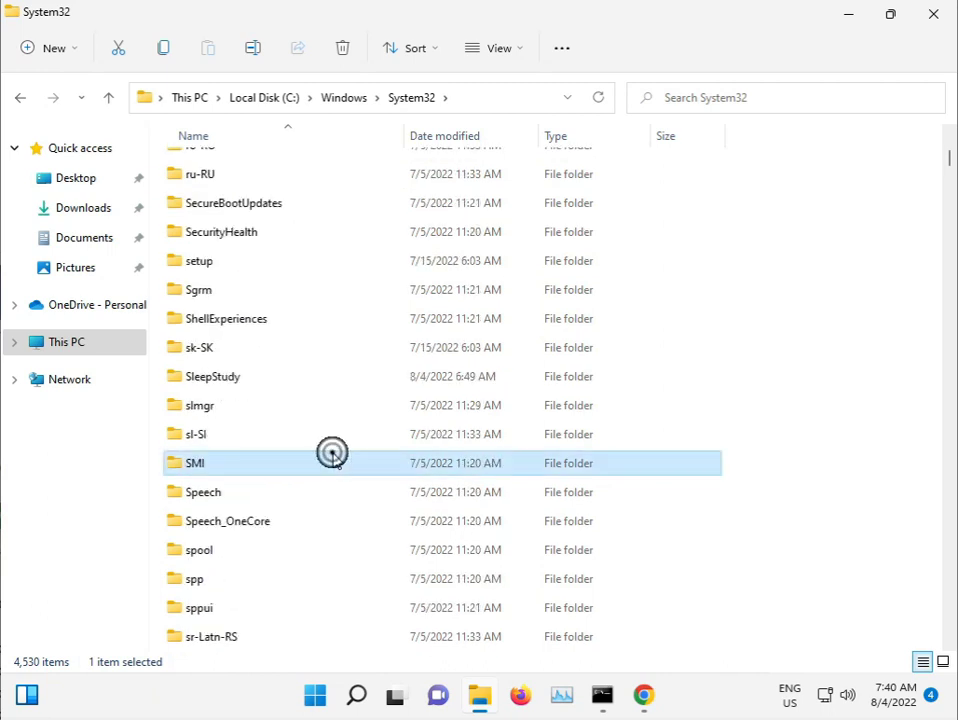
{"action": "type", "text": "d2"}
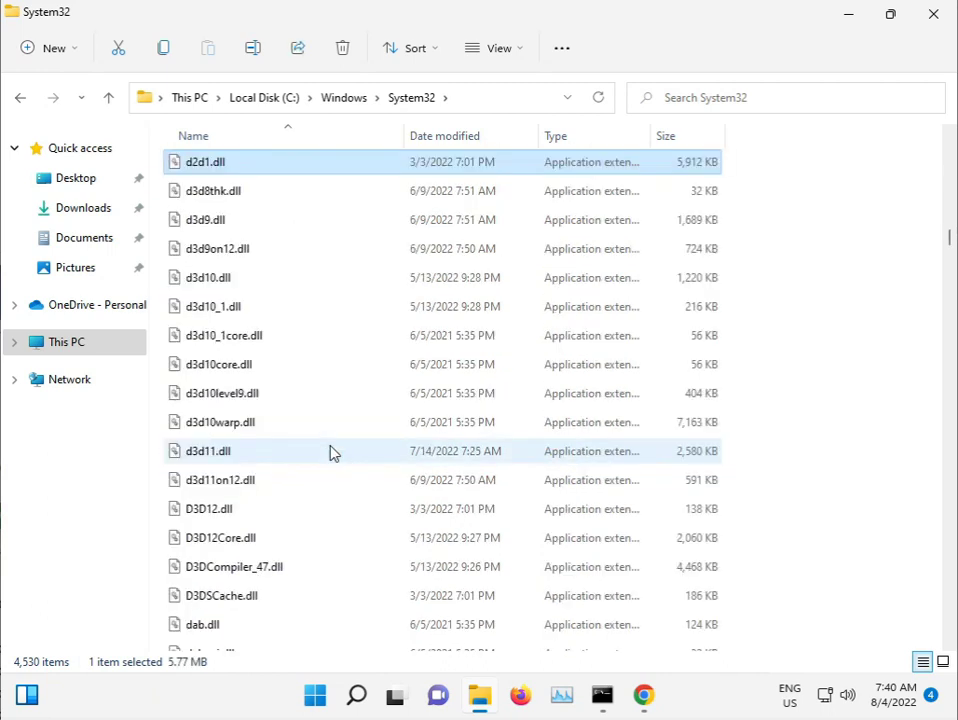
{"action": "type", "text": "d3"}
{"action": "key", "text": "s"}
{"action": "key", "text": "s"}
{"action": "key", "text": "s"}
{"action": "key", "text": "s"}
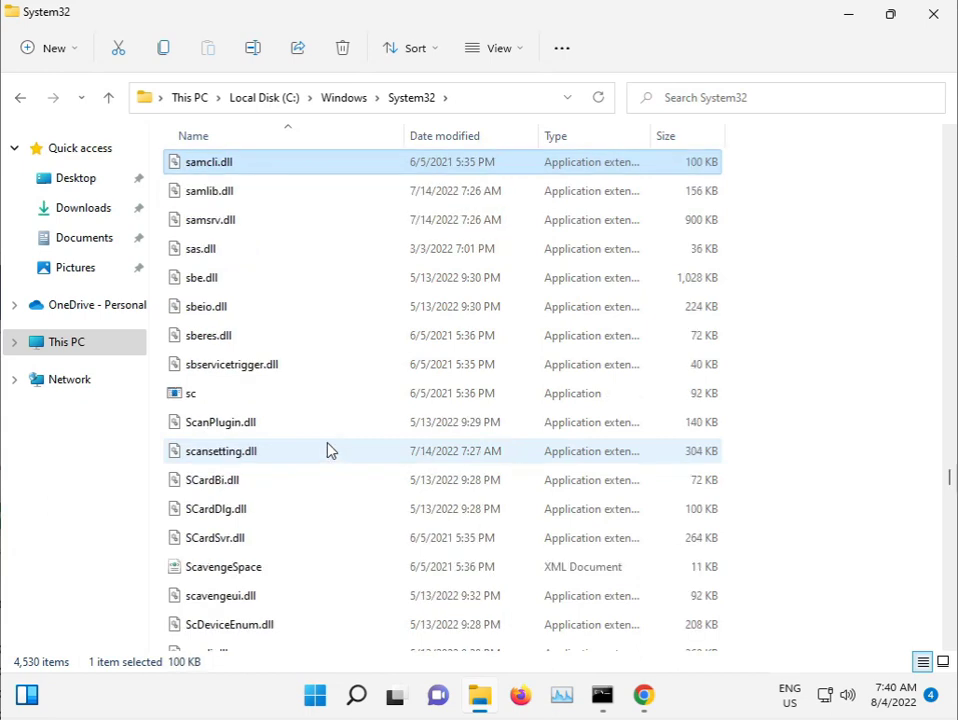
{"action": "type", "text": "sces"}
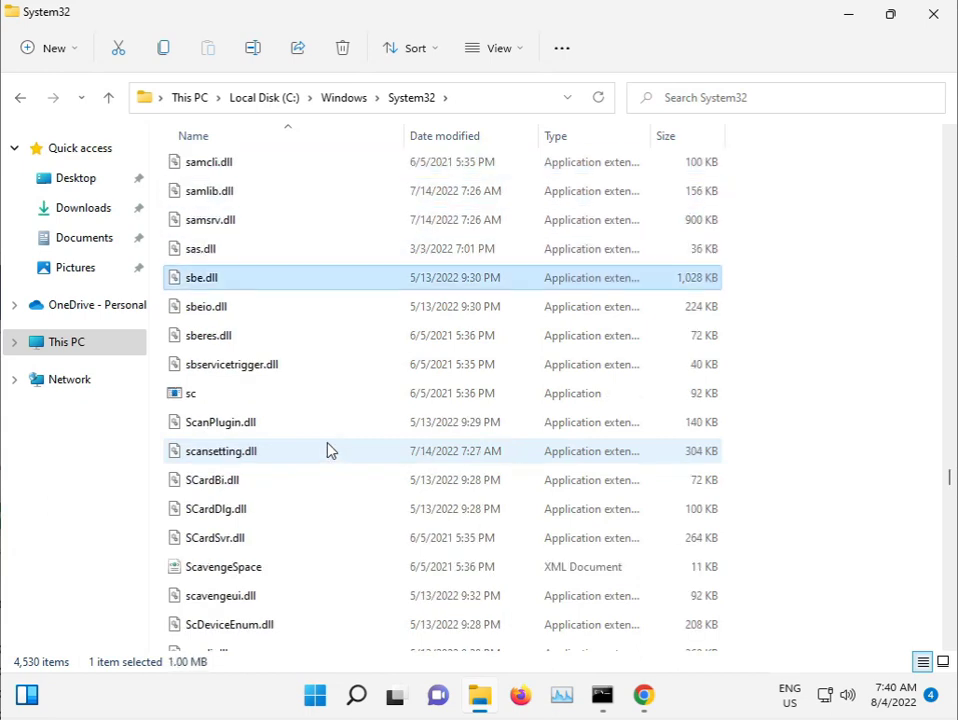
{"action": "type", "text": "scheds"}
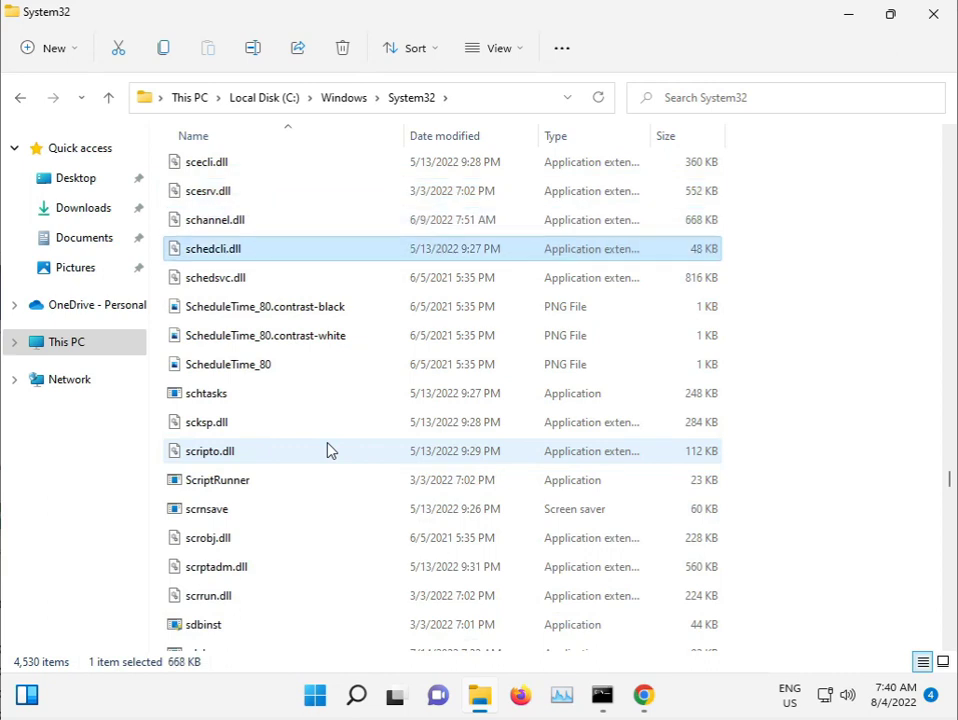
{"action": "type", "text": "sdisecurityhealthh"}
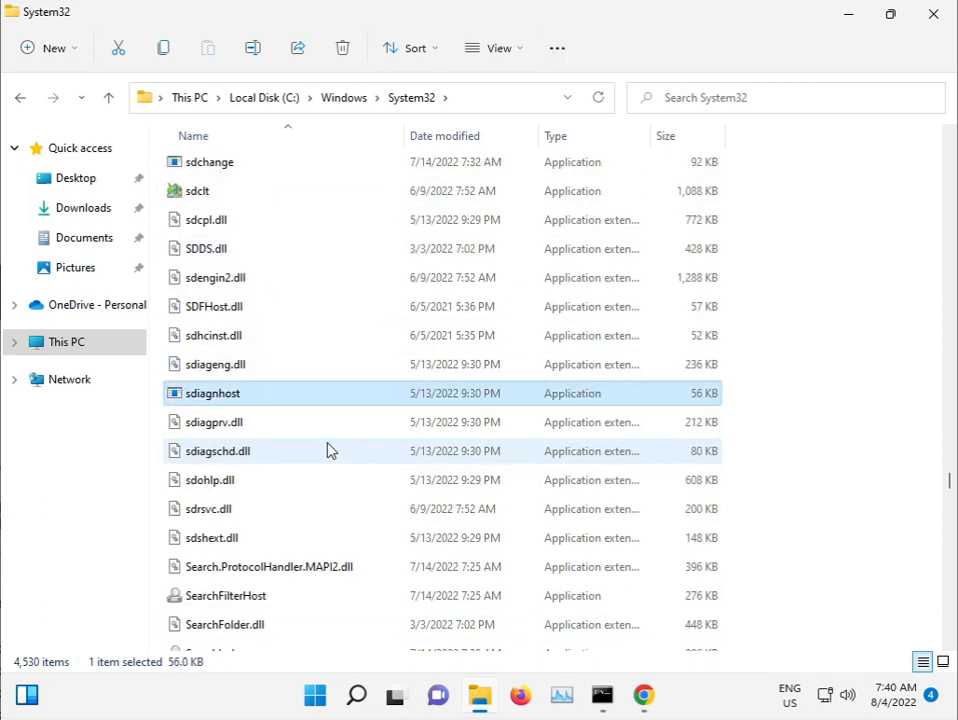
{"action": "type", "text": "sensorsu"}
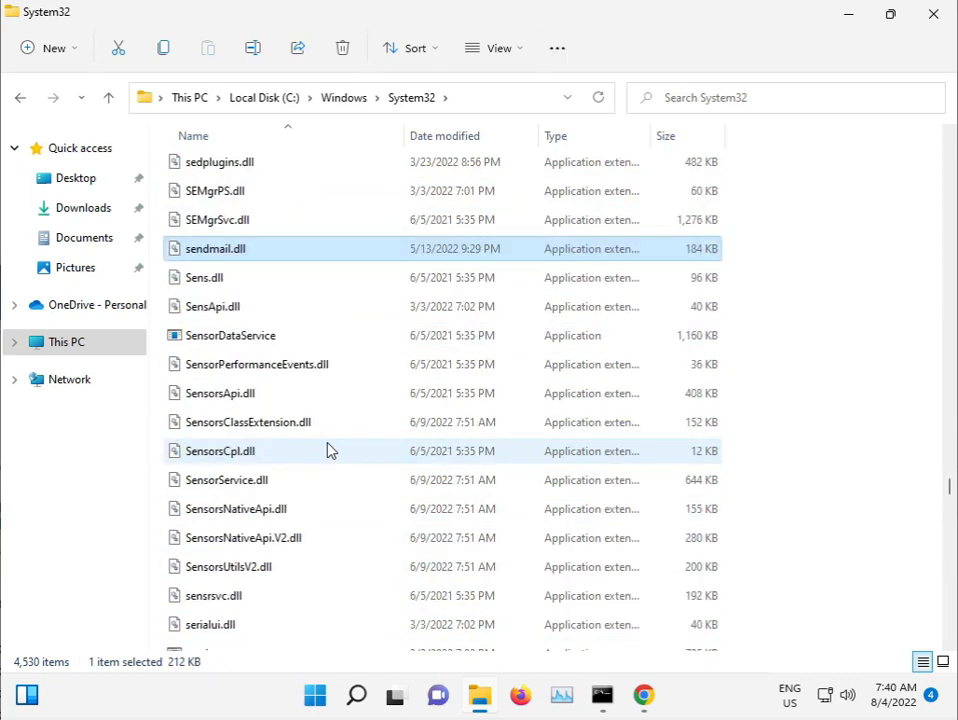
{"action": "type", "text": "settingshandlers_c"}
{"action": "key", "text": "Down"}
{"action": "key", "text": "Down"}
{"action": "key", "text": "Down"}
{"action": "key", "text": "Down"}
{"action": "key", "text": "Down"}
{"action": "key", "text": "Down"}
{"action": "key", "text": "Down"}
{"action": "key", "text": "Down"}
{"action": "key", "text": "Down"}
{"action": "key", "text": "Down"}
{"action": "key", "text": "Down"}
{"action": "key", "text": "Down"}
{"action": "key", "text": "Down"}
{"action": "key", "text": "Down"}
{"action": "key", "text": "Down"}
{"action": "key", "text": "Down"}
{"action": "key", "text": "Down"}
{"action": "key", "text": "Down"}
{"action": "key", "text": "Down"}
{"action": "key", "text": "Down"}
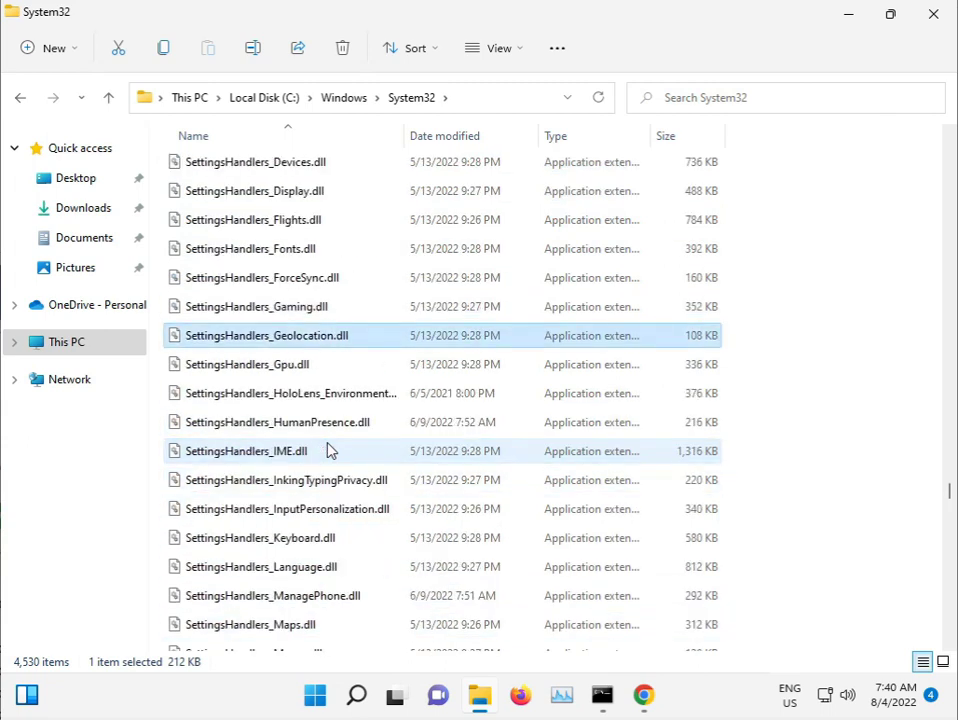
{"action": "key", "text": "Down"}
{"action": "key", "text": "Down"}
{"action": "key", "text": "Down"}
{"action": "key", "text": "Down"}
{"action": "key", "text": "Down"}
{"action": "key", "text": "Down"}
{"action": "key", "text": "Down"}
{"action": "key", "text": "Down"}
{"action": "key", "text": "Down"}
{"action": "key", "text": "Down"}
{"action": "key", "text": "Down"}
{"action": "key", "text": "Down"}
{"action": "key", "text": "Down"}
{"action": "key", "text": "Down"}
{"action": "key", "text": "Down"}
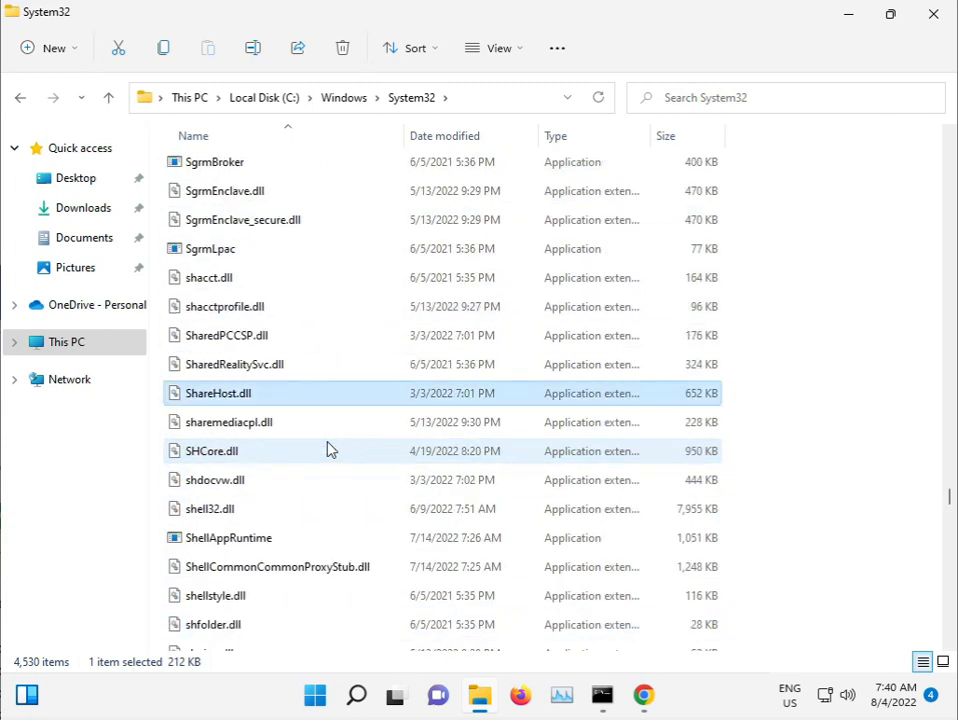
Step: Go back up to the Windows folder and scroll its list to SoftwareDistribution
{"action": "left_click", "coordinate": [352, 99]}
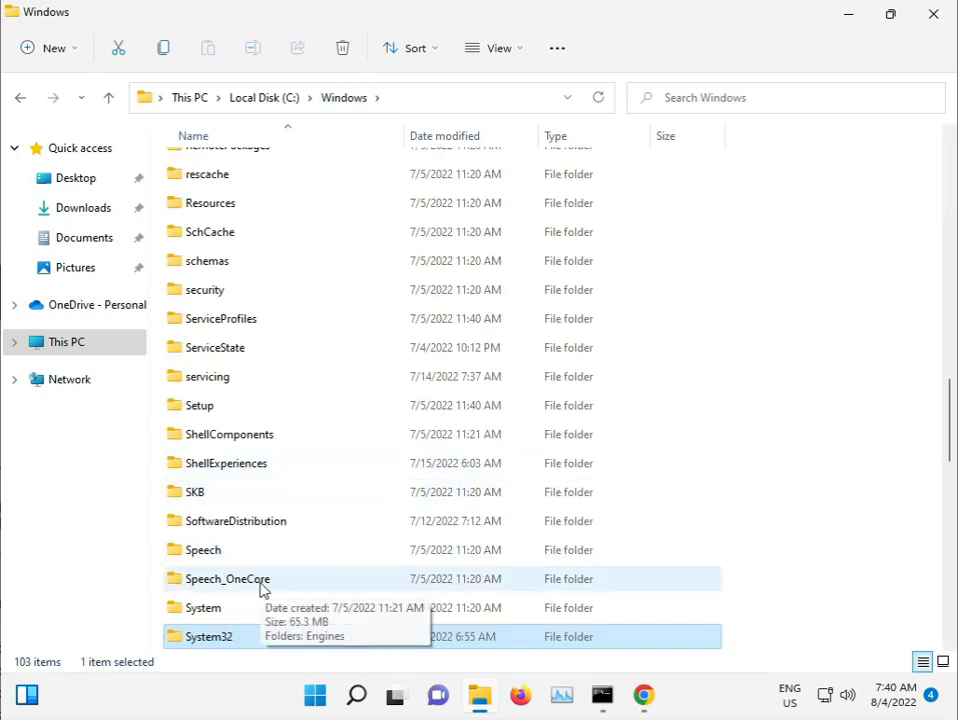
{"action": "scroll", "coordinate": [259, 592], "scroll_direction": "down", "scroll_amount": 5}
{"action": "key", "text": "Down"}
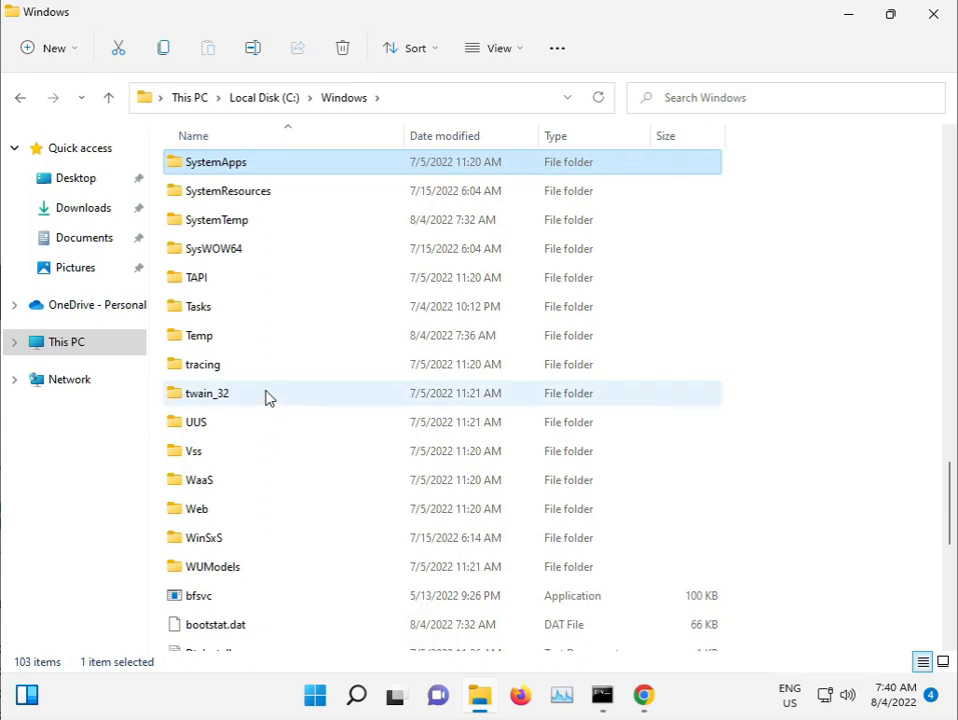
{"action": "key", "text": "Down"}
{"action": "key", "text": "Down"}
{"action": "key", "text": "Down"}
{"action": "scroll", "coordinate": [272, 367], "scroll_direction": "up", "scroll_amount": 1}
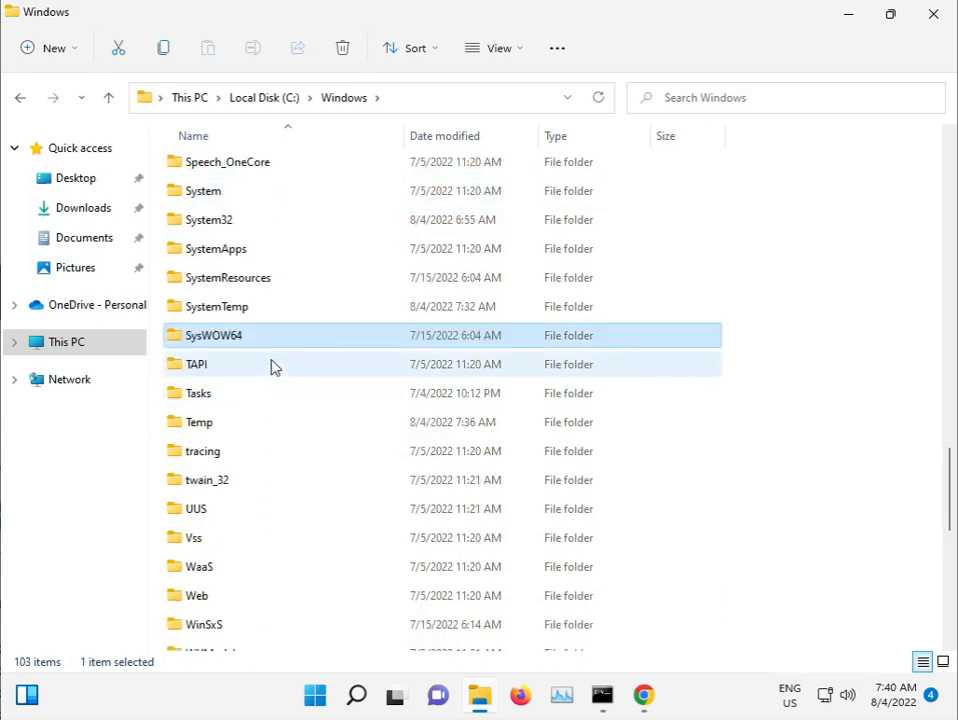
{"action": "scroll", "coordinate": [272, 367], "scroll_direction": "up", "scroll_amount": 3}
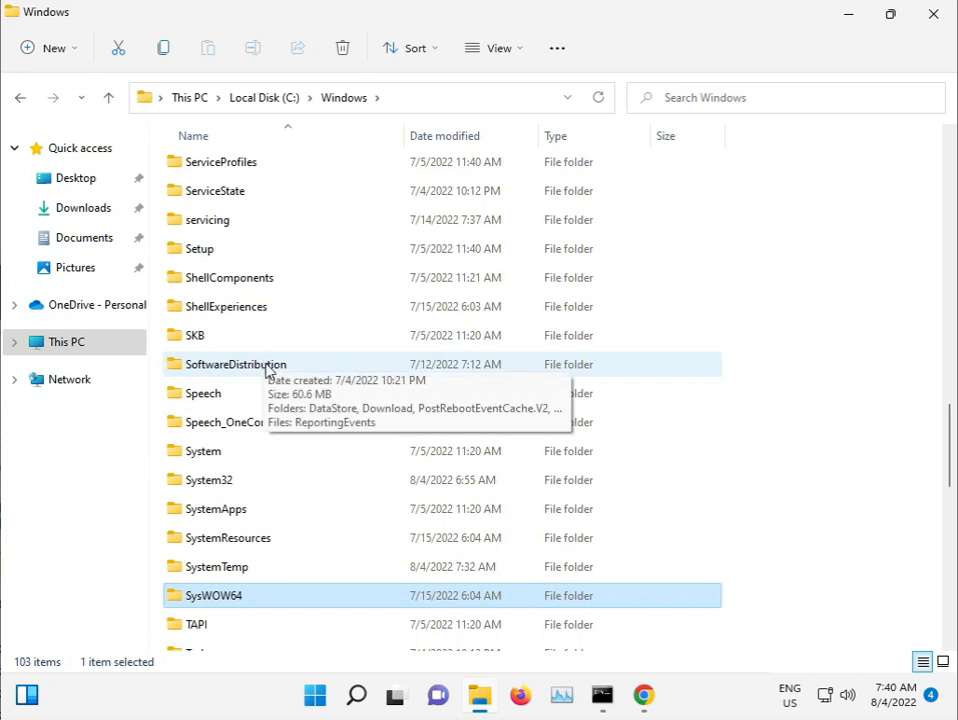
Step: Permanently delete the six SoftwareDistribution items, skipping in-use files, then return to the sfc /scannow window
{"action": "double_click", "coordinate": [247, 366]}
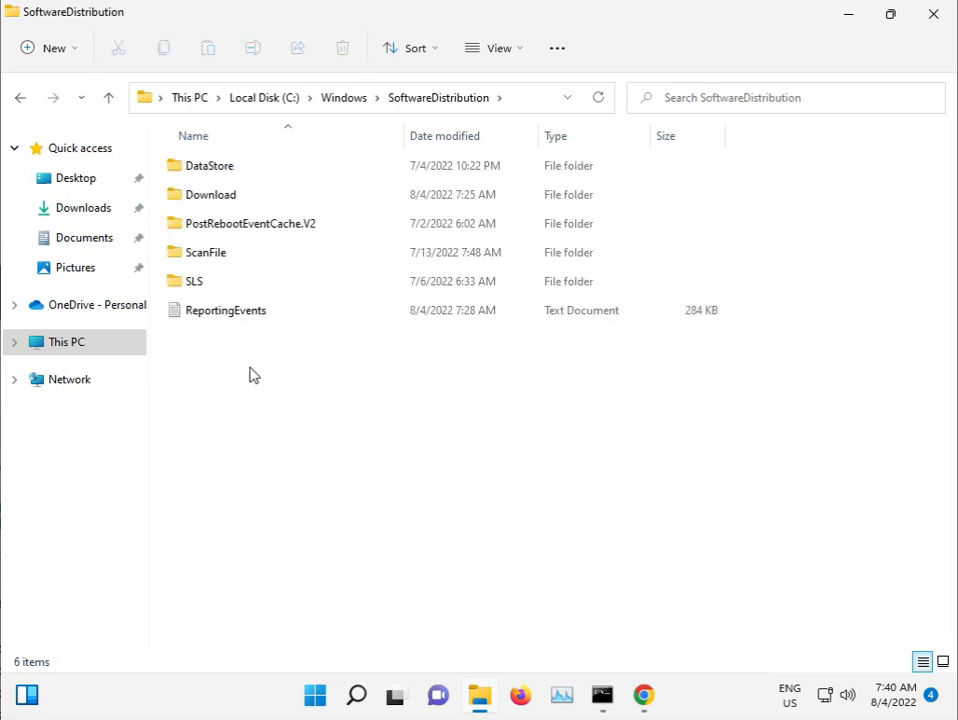
{"action": "left_click_drag", "start_coordinate": [260, 392], "coordinate": [247, 166]}
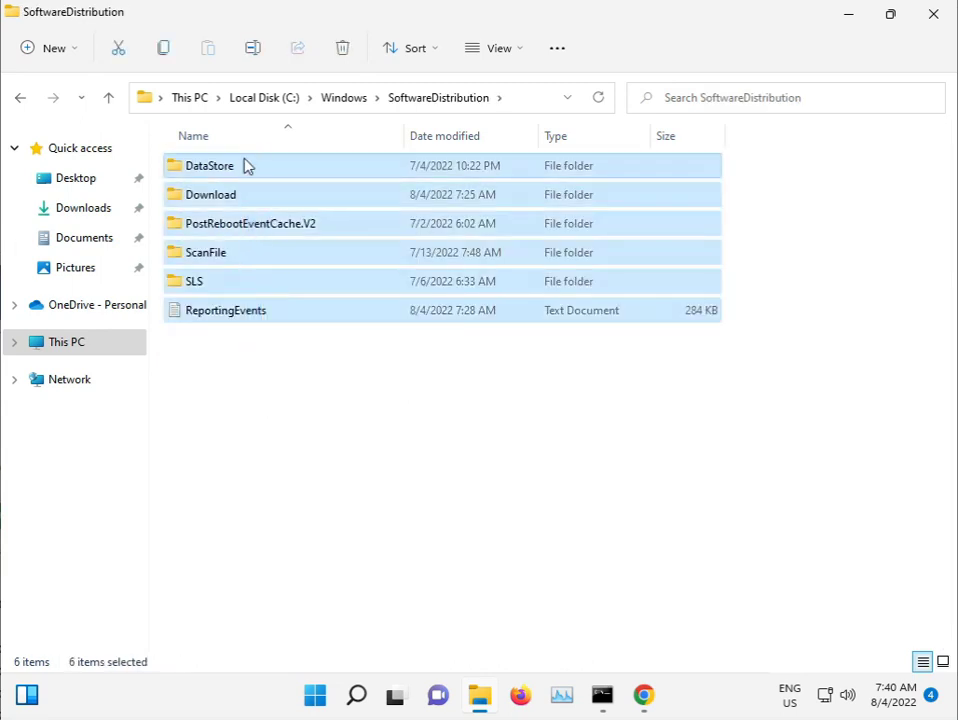
{"action": "key", "text": "shift+Delete"}
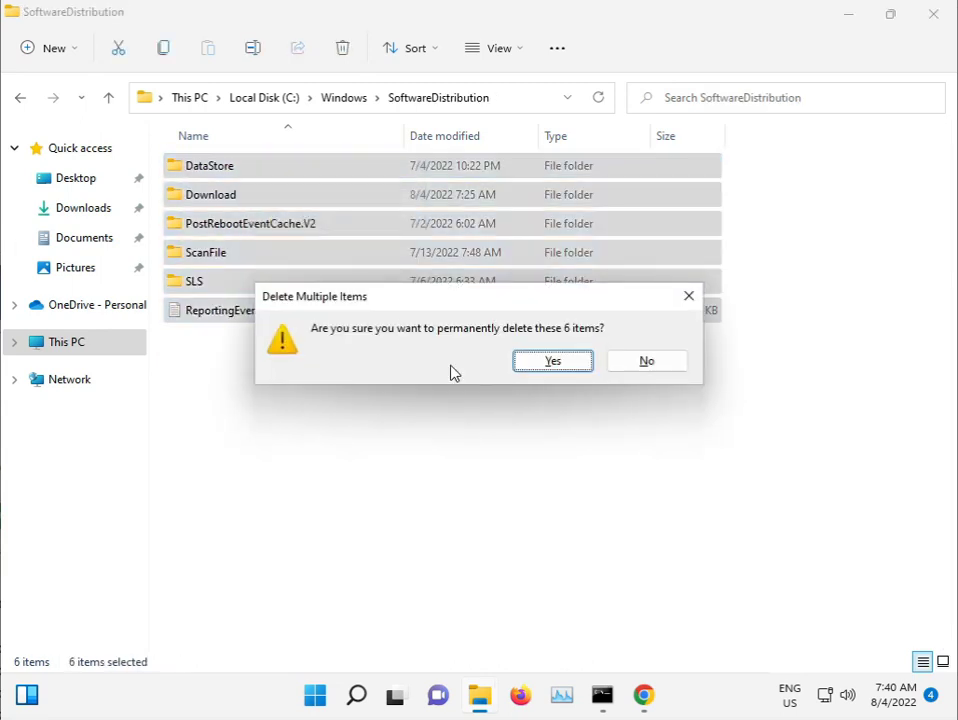
{"action": "left_click", "coordinate": [547, 362]}
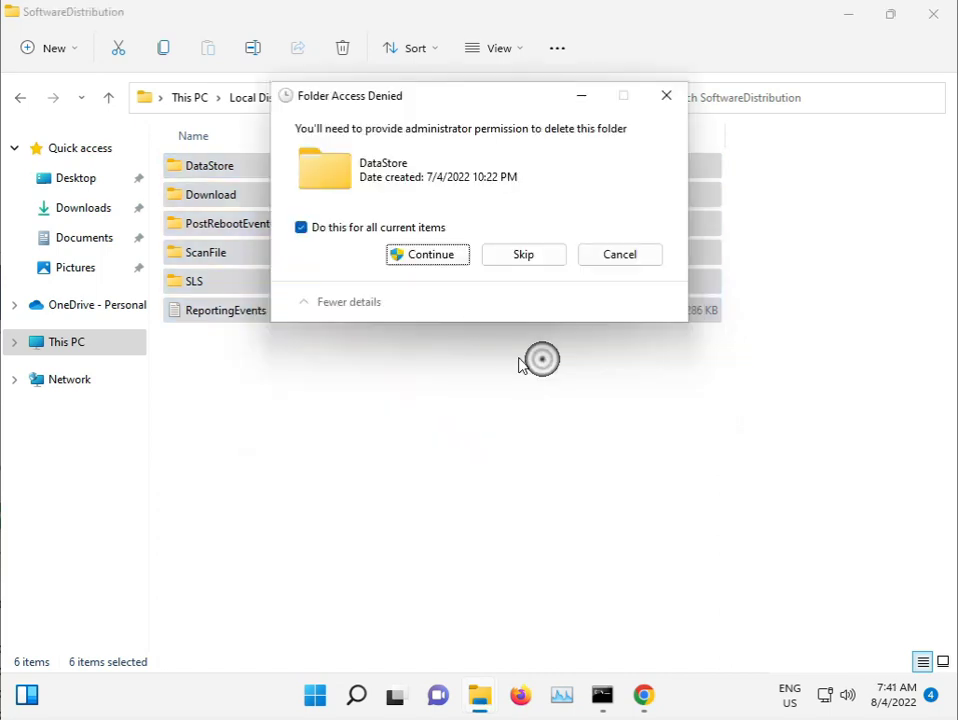
{"action": "left_click", "coordinate": [425, 256]}
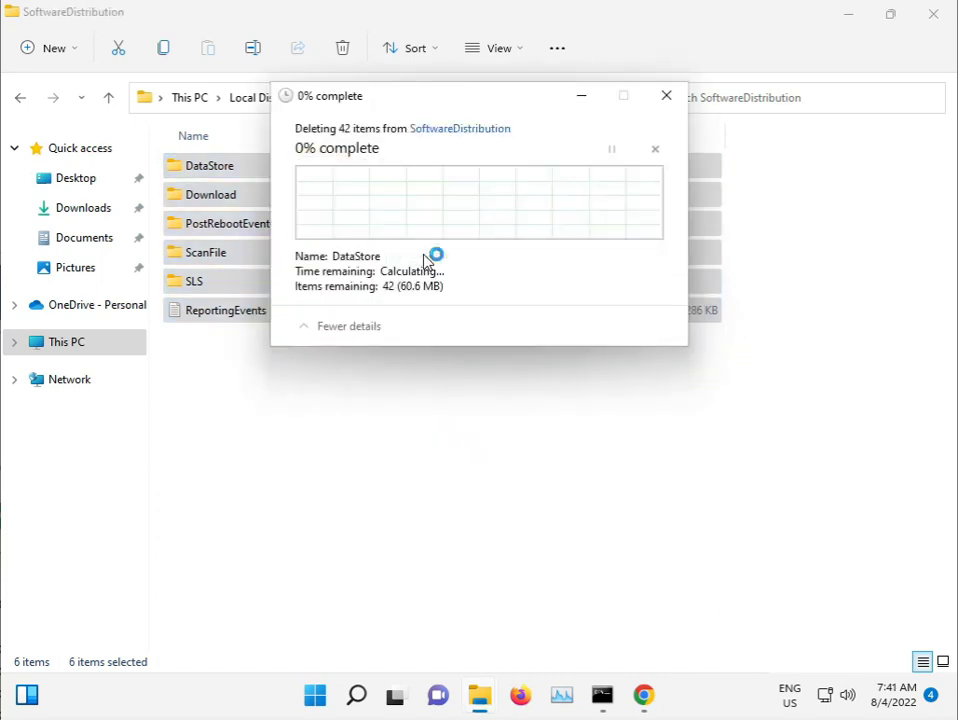
{"action": "left_click", "coordinate": [303, 256]}
{"action": "left_click", "coordinate": [528, 285]}
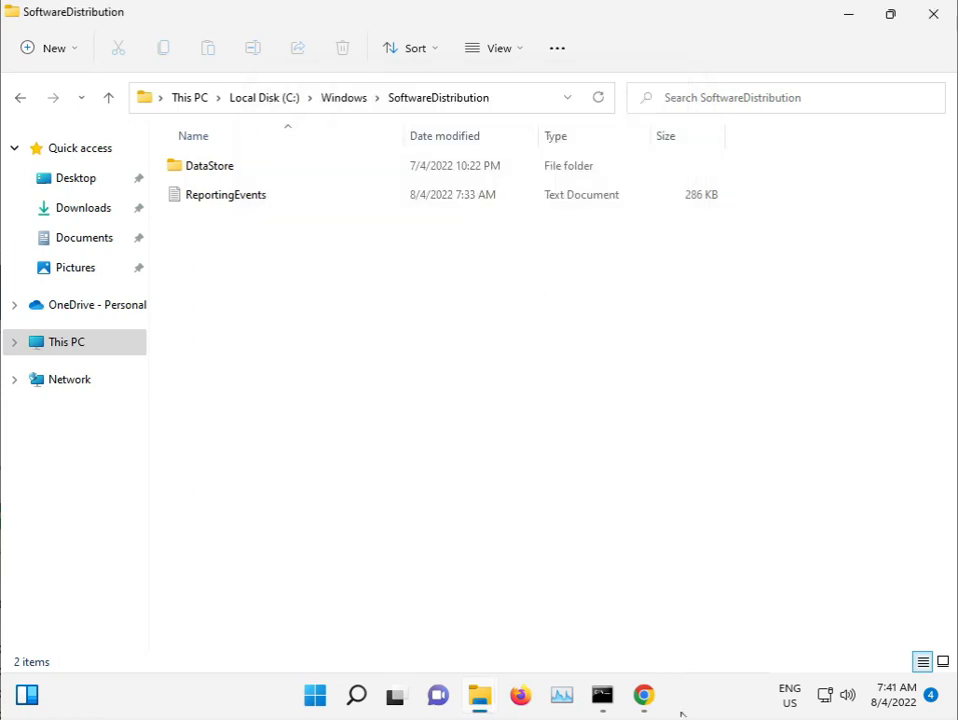
{"action": "left_click", "coordinate": [928, 16]}
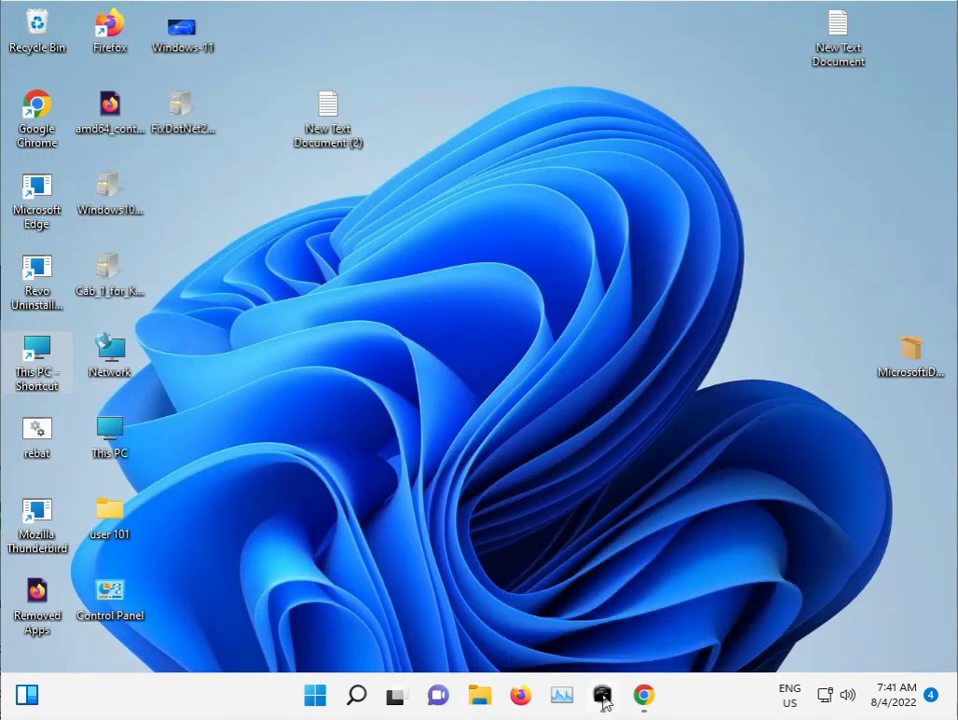
{"action": "left_click", "coordinate": [602, 697]}
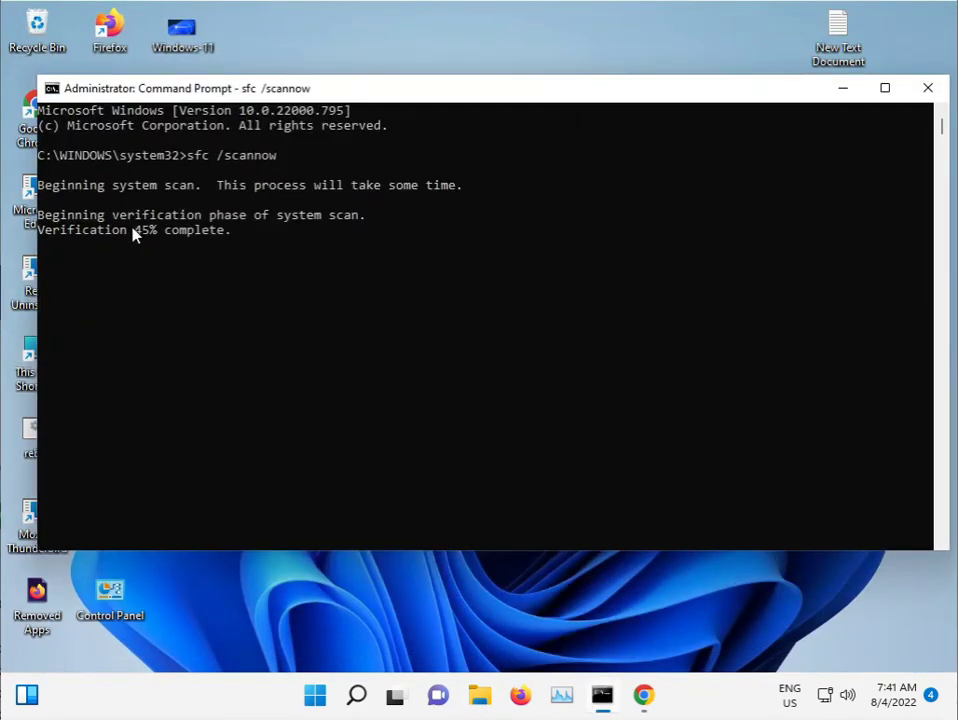